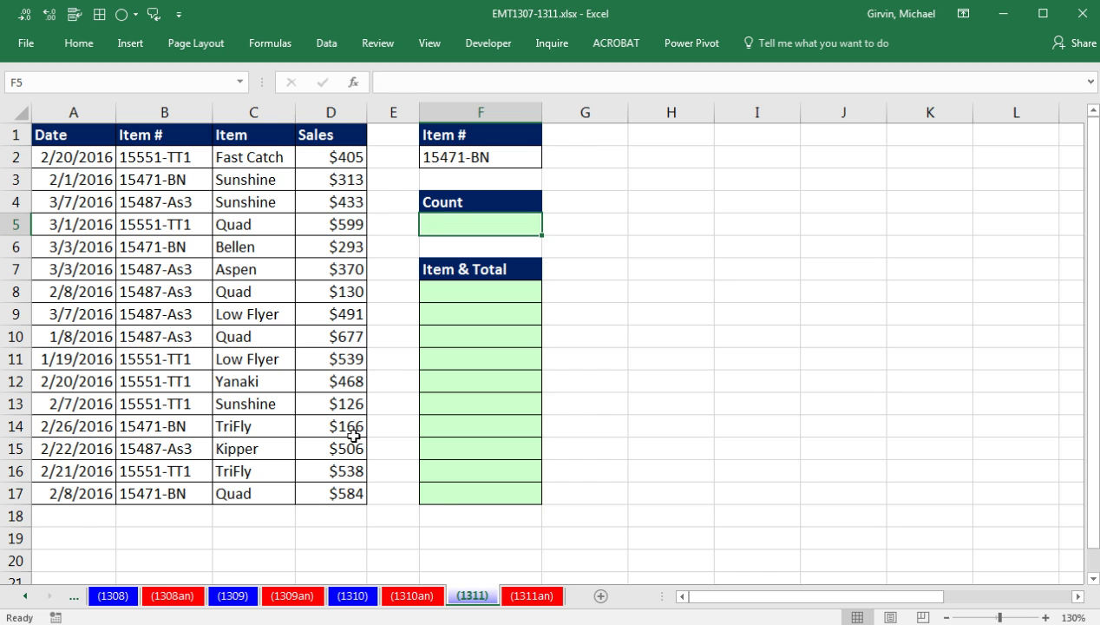
On the finished (1311an) sheet, choose 15551-TT1 as the Item # in cell F2.
click(532, 596)
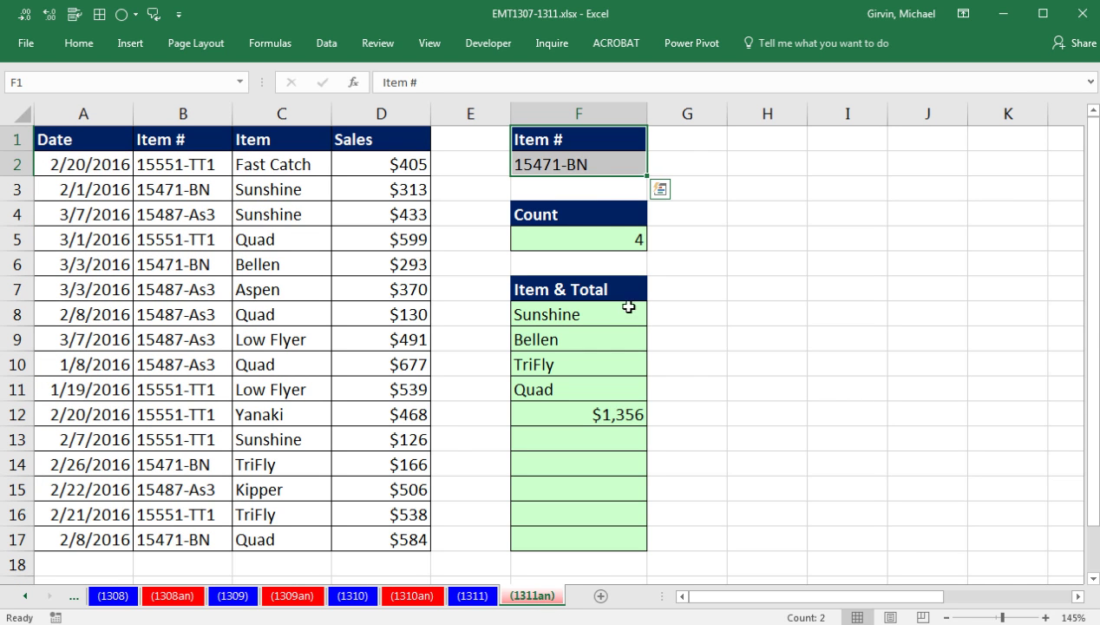
click(590, 166)
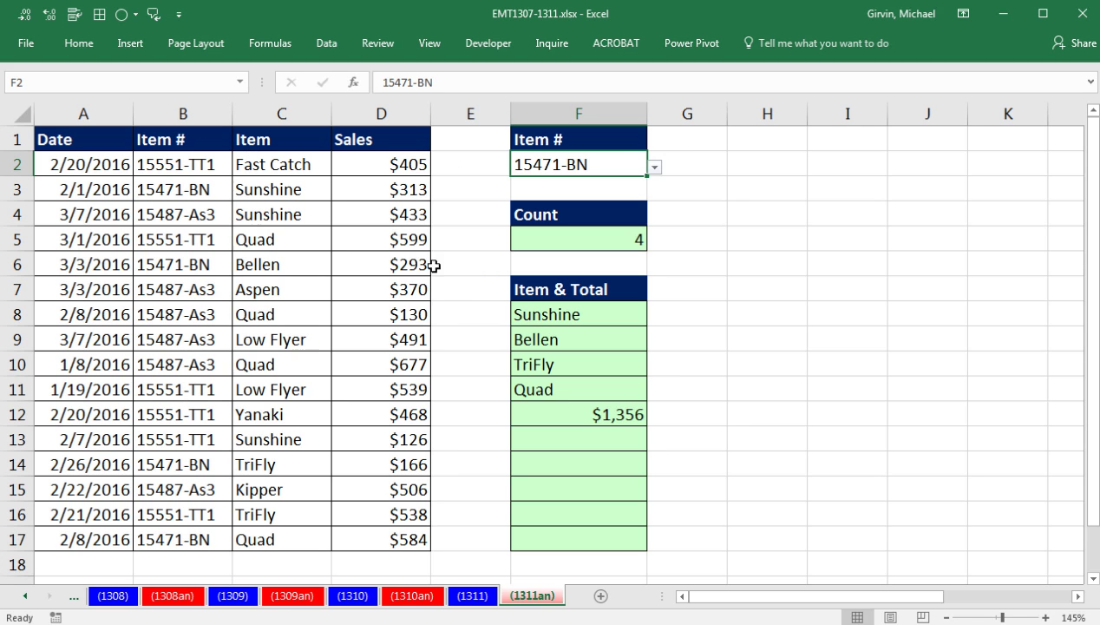
click(655, 166)
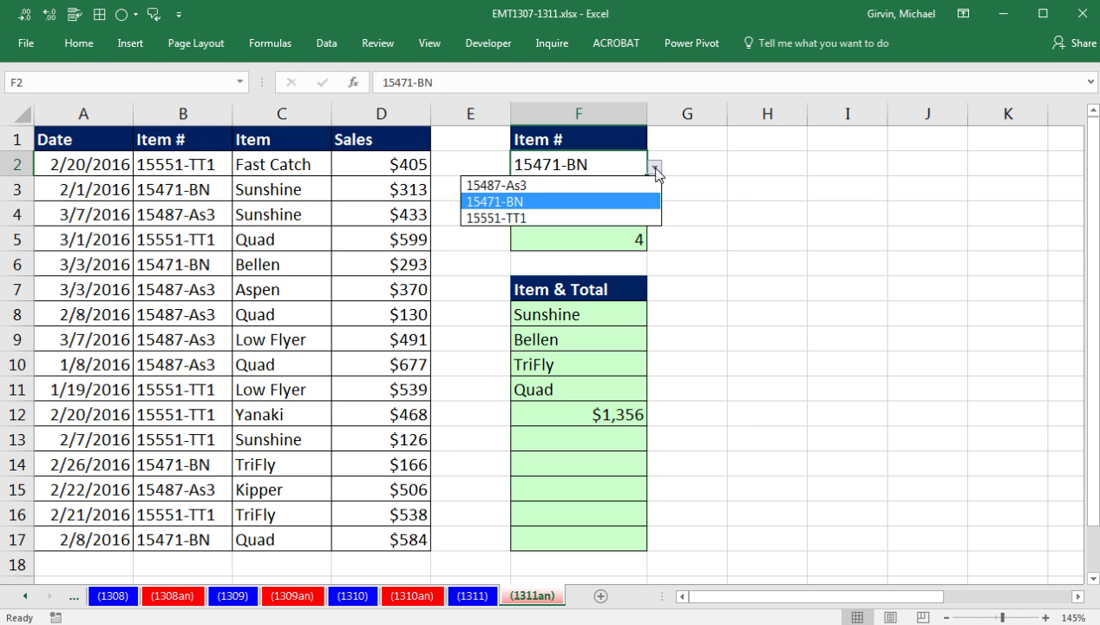
click(513, 219)
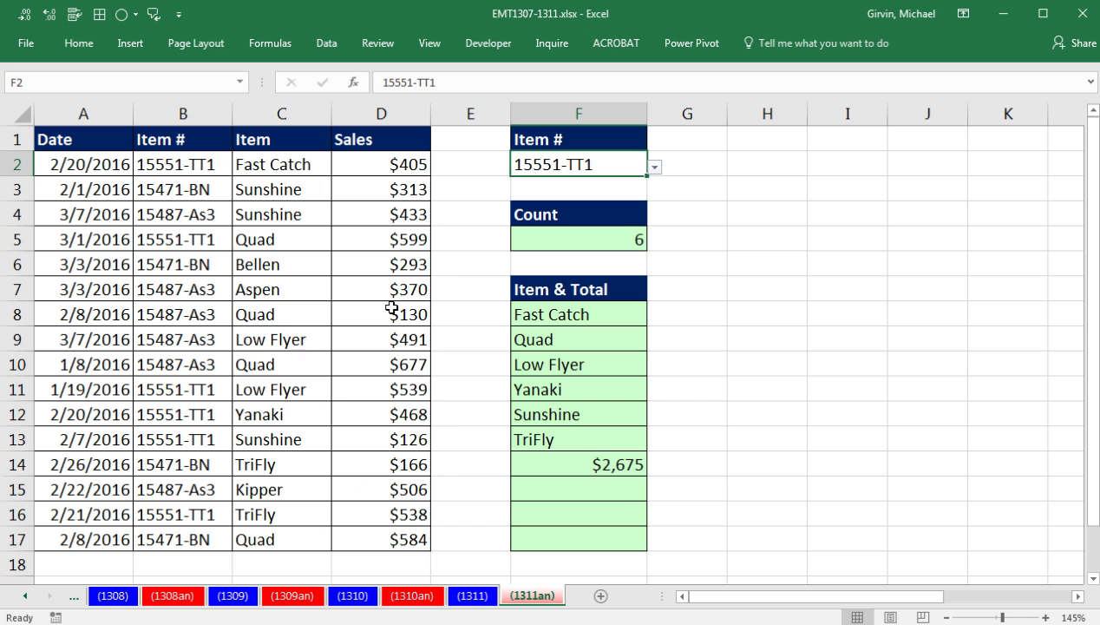
On sheet (1311), enter =COUNTIFS(B2:B17,F2) in F5 to count the records matching the selected item number.
click(474, 596)
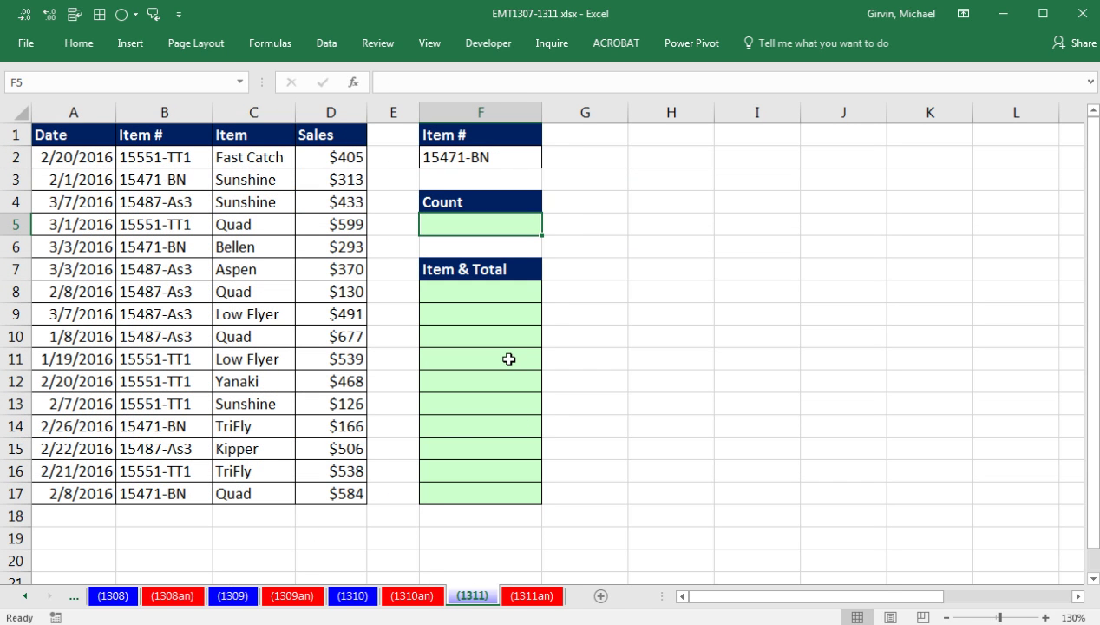
click(484, 155)
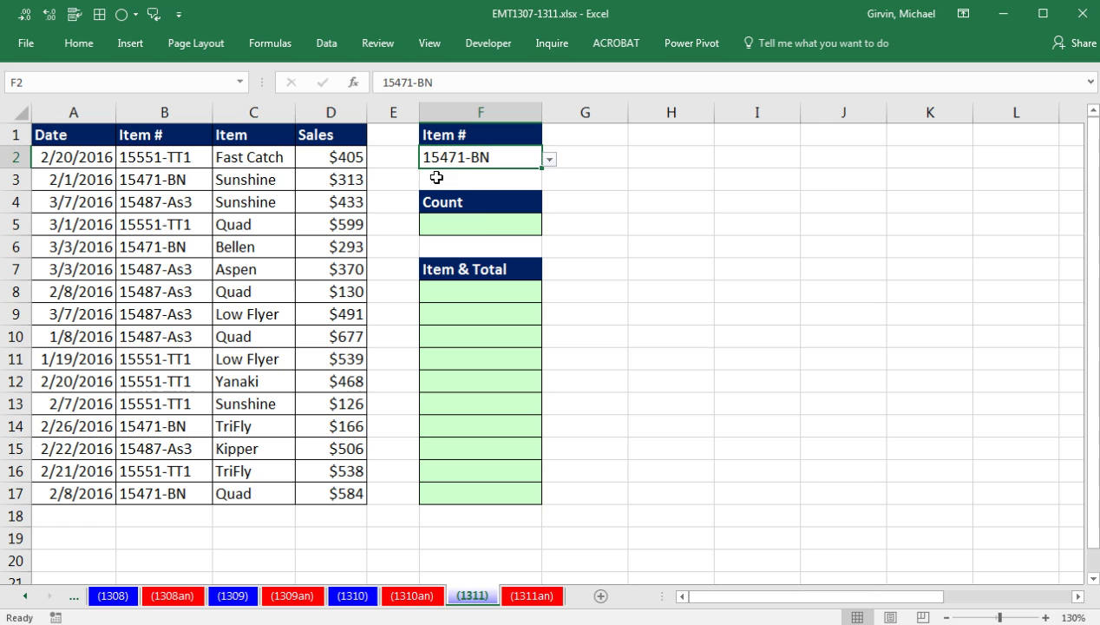
click(481, 220)
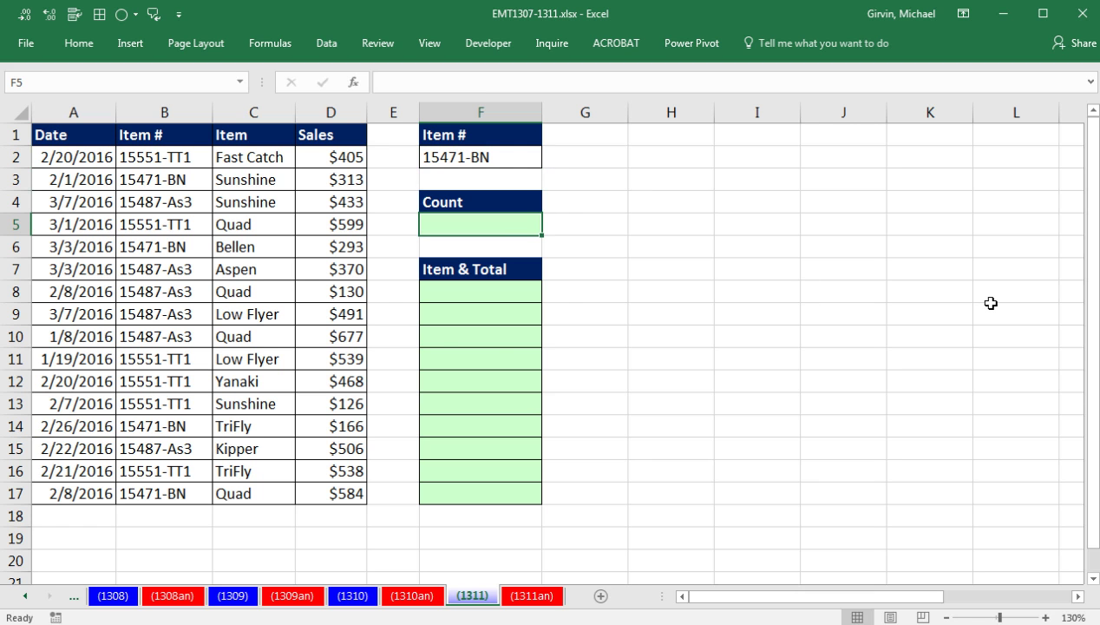
text(=count)
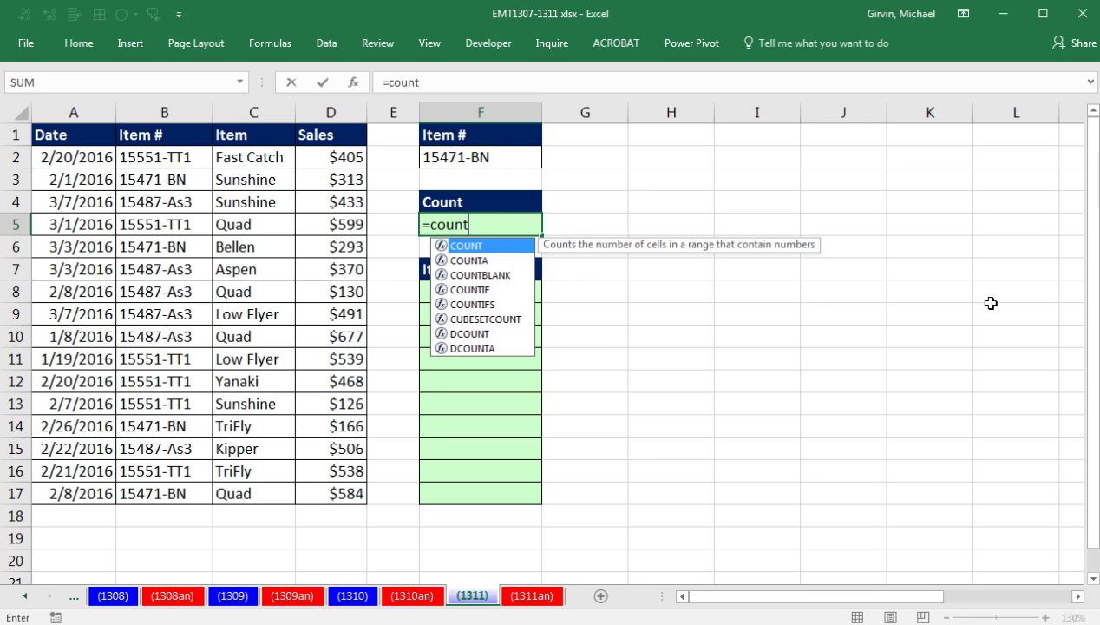
text(ifs)
key(Tab)
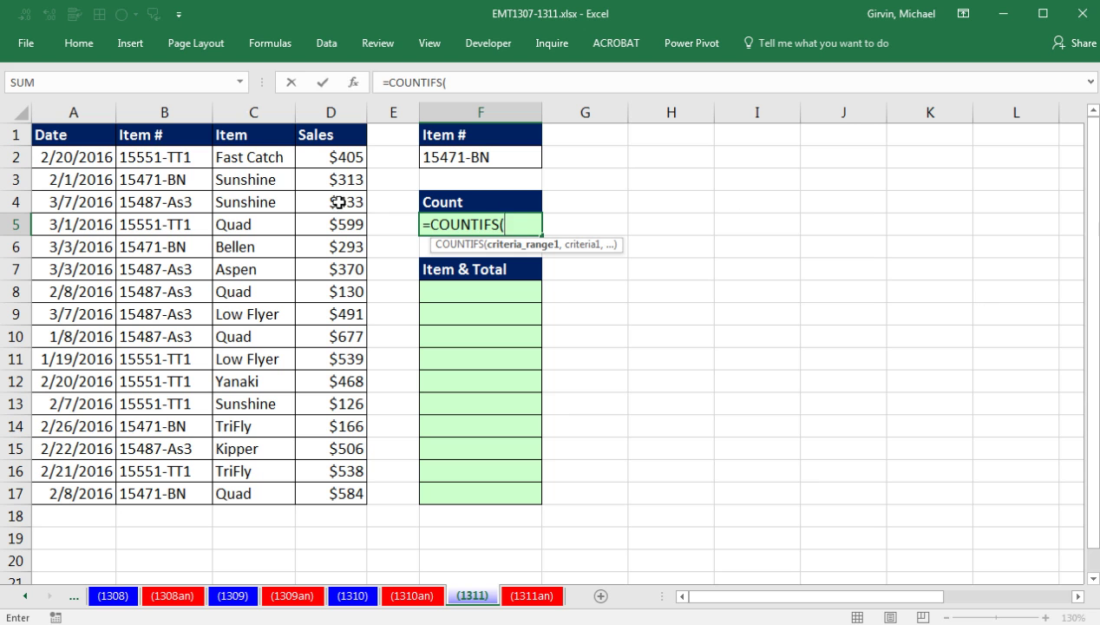
drag(174, 158, 172, 493)
text(,)
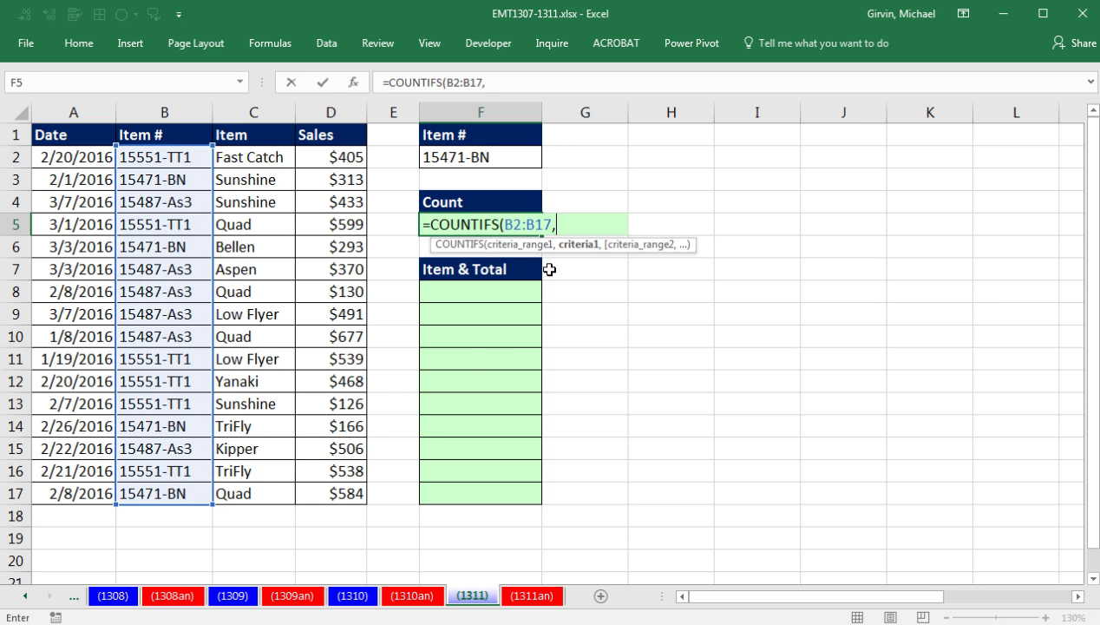
click(478, 165)
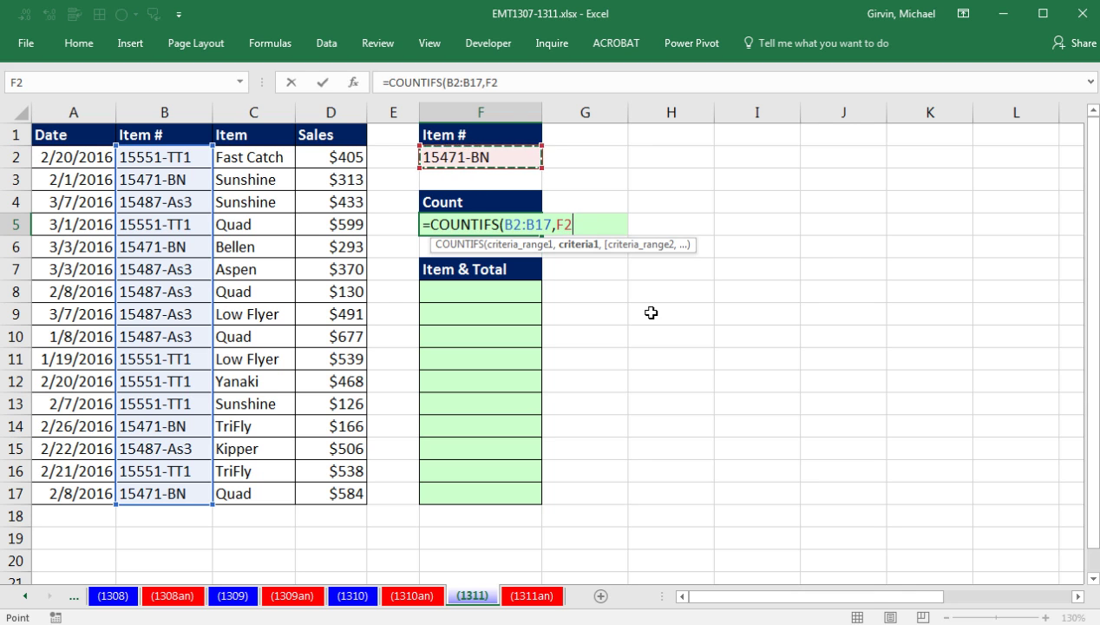
key(Return)
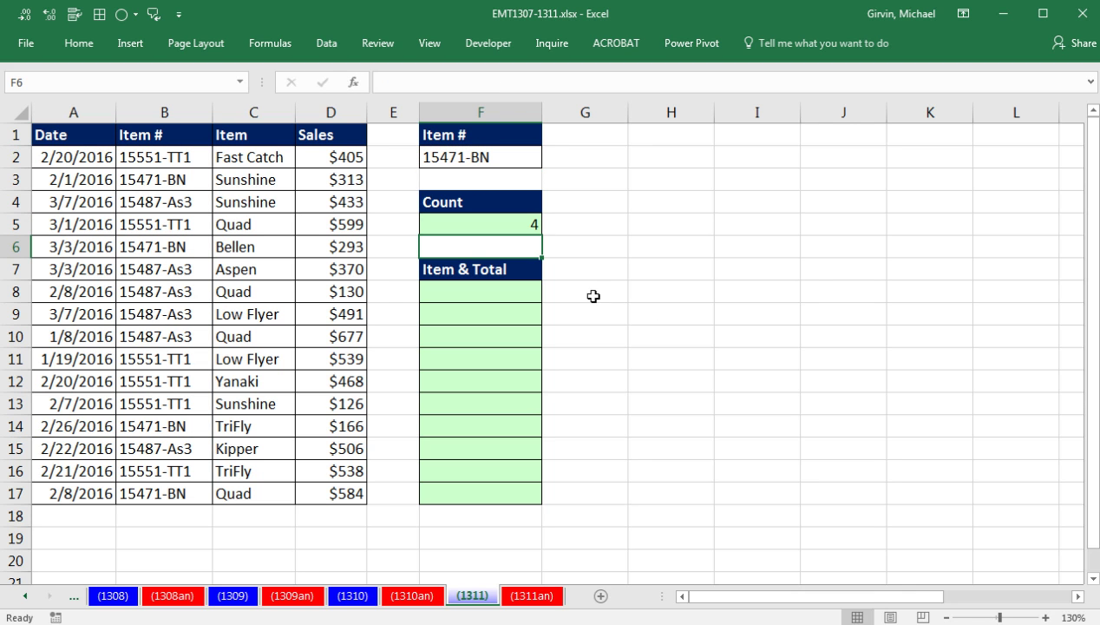
Highlight the 15471-BN entries in the Item # column together: B3, B6, B14 and B17.
click(517, 296)
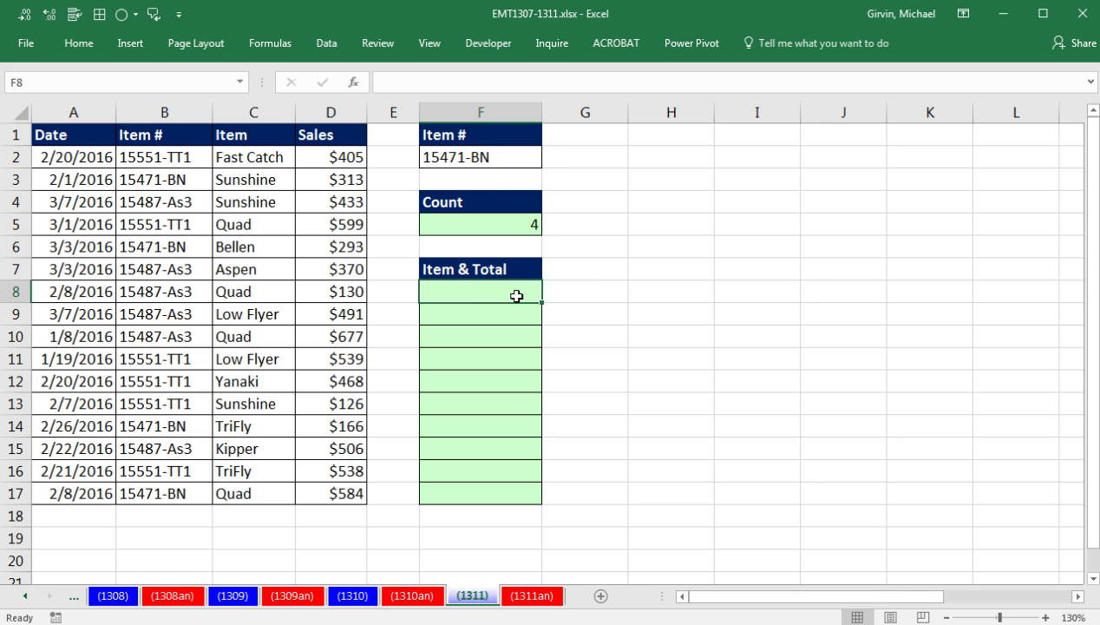
click(199, 183)
ctrl+click(189, 245)
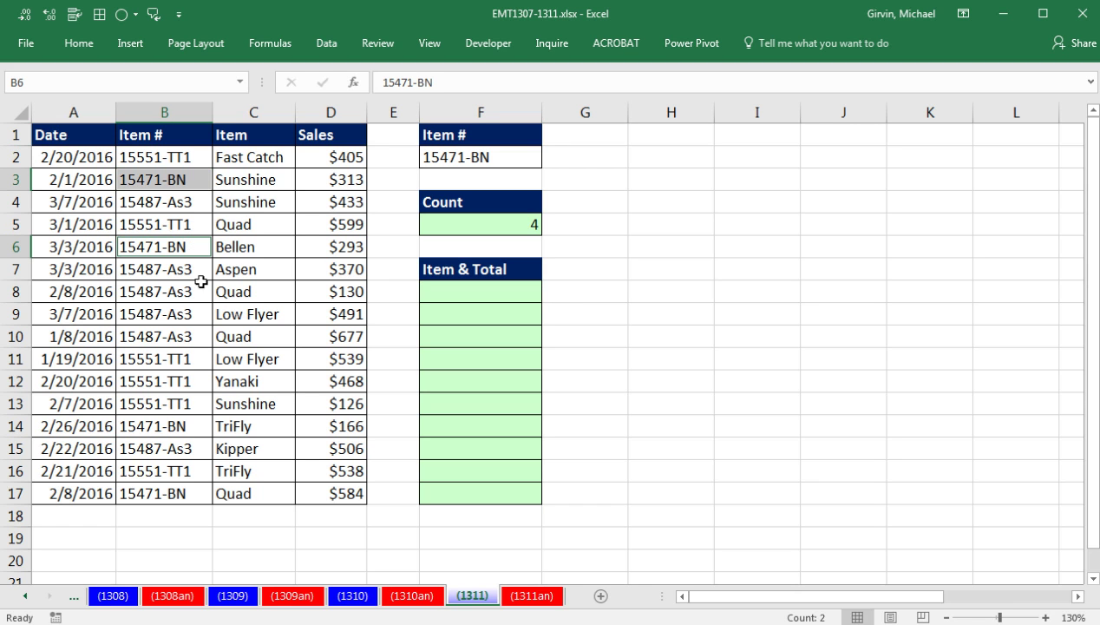
ctrl+click(192, 426)
ctrl+click(185, 495)
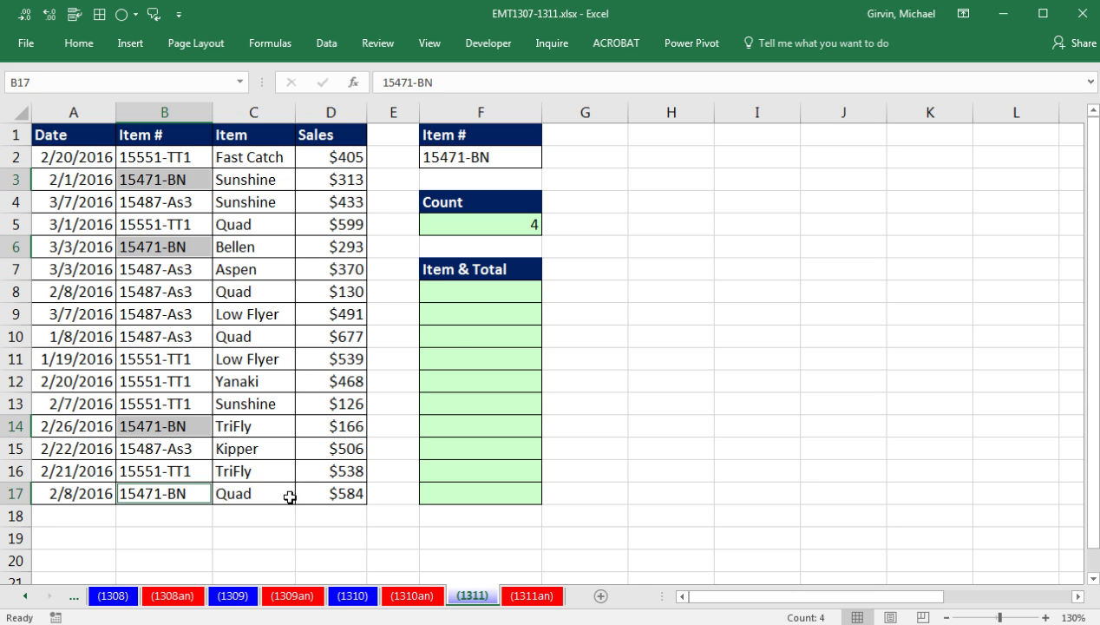
Start the first Item & Total formula in F8 with =(ROW(B2:B17).
click(464, 297)
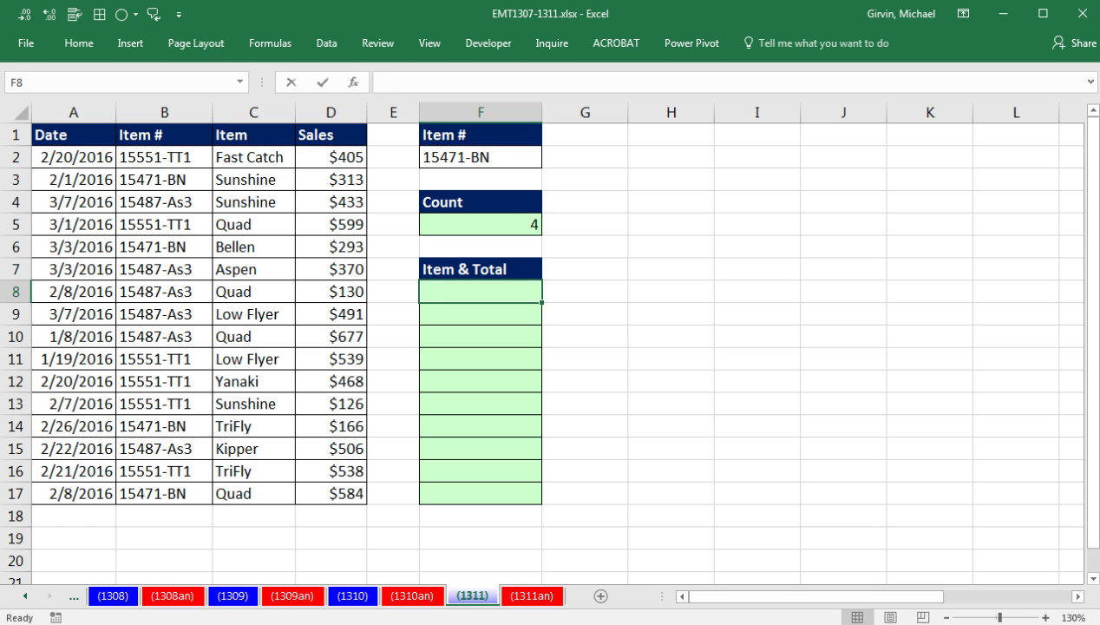
text(=(row()
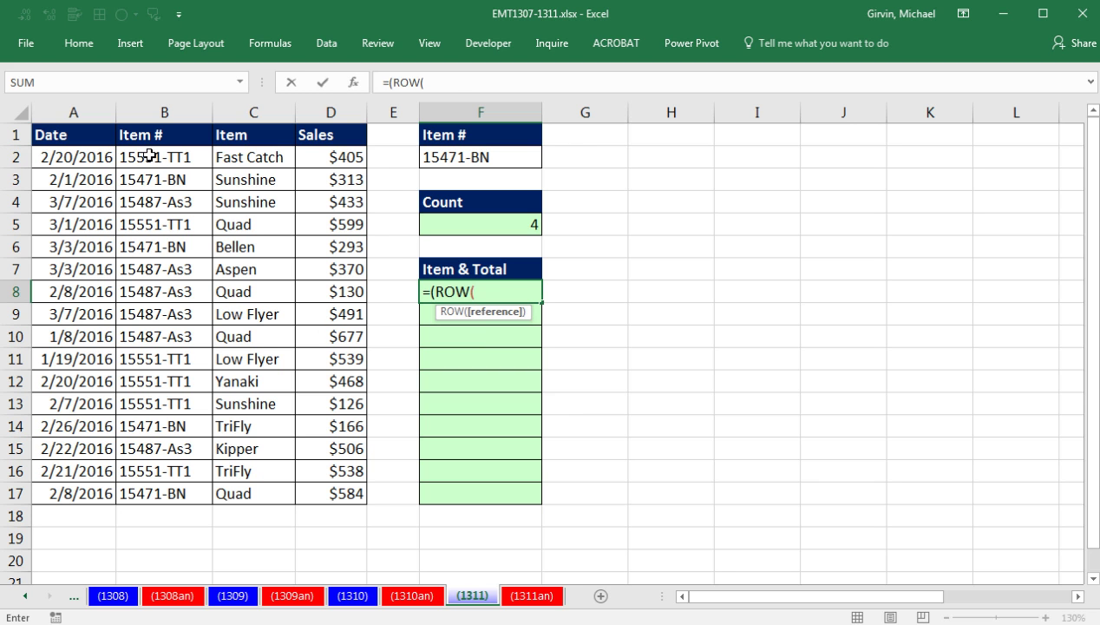
drag(151, 155, 164, 492)
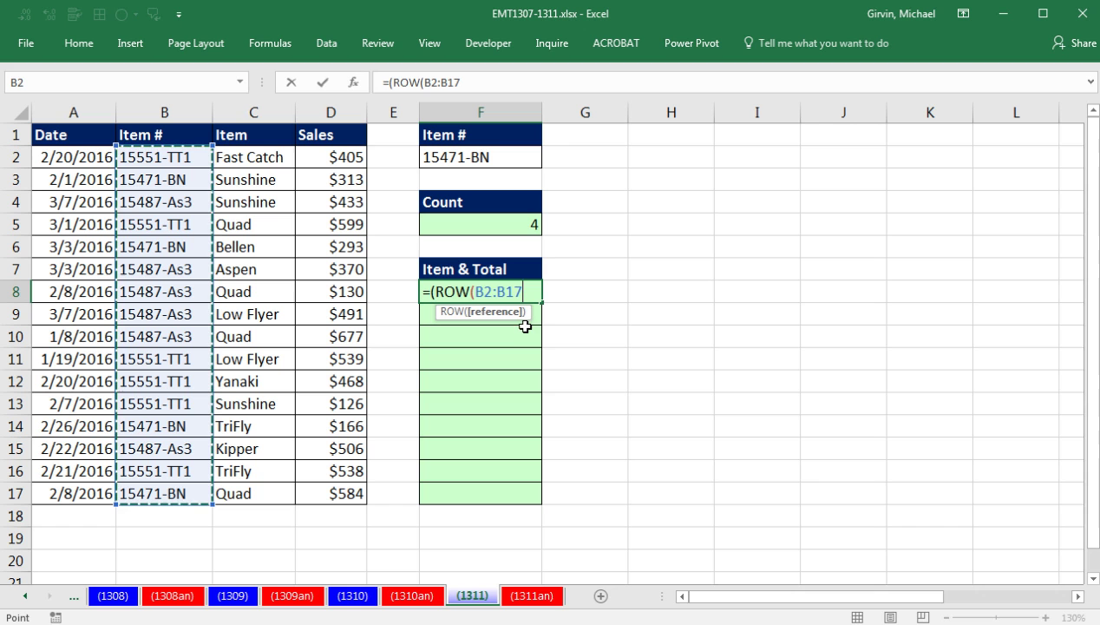
text())
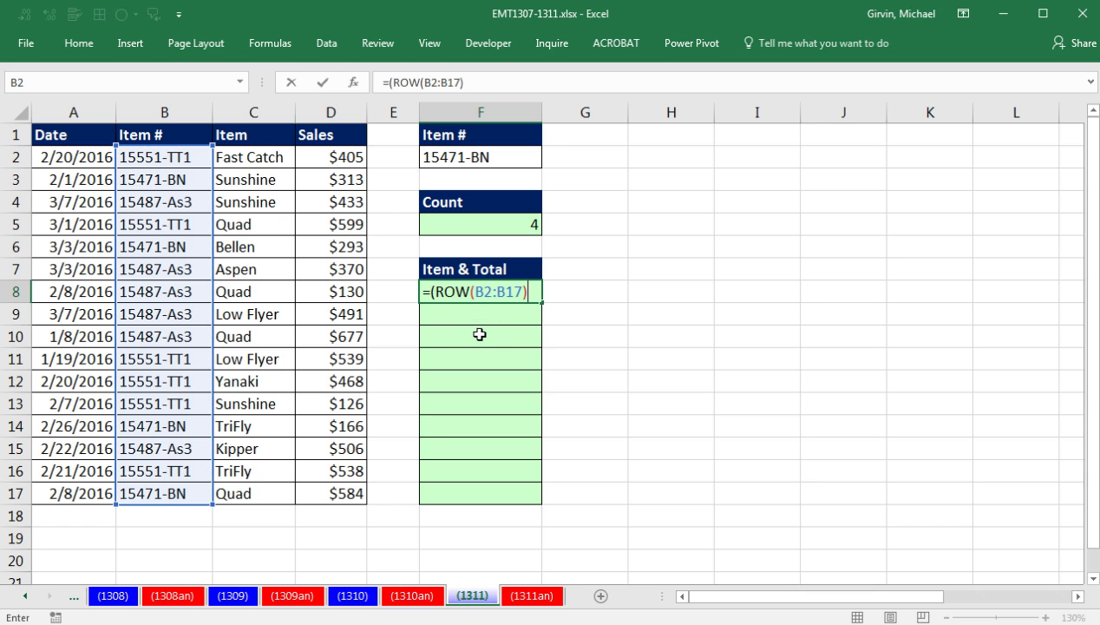
Evaluate the ROW(B2:B17) part inside the F8 formula to inspect its array, and restore the expression.
drag(435, 293, 592, 309)
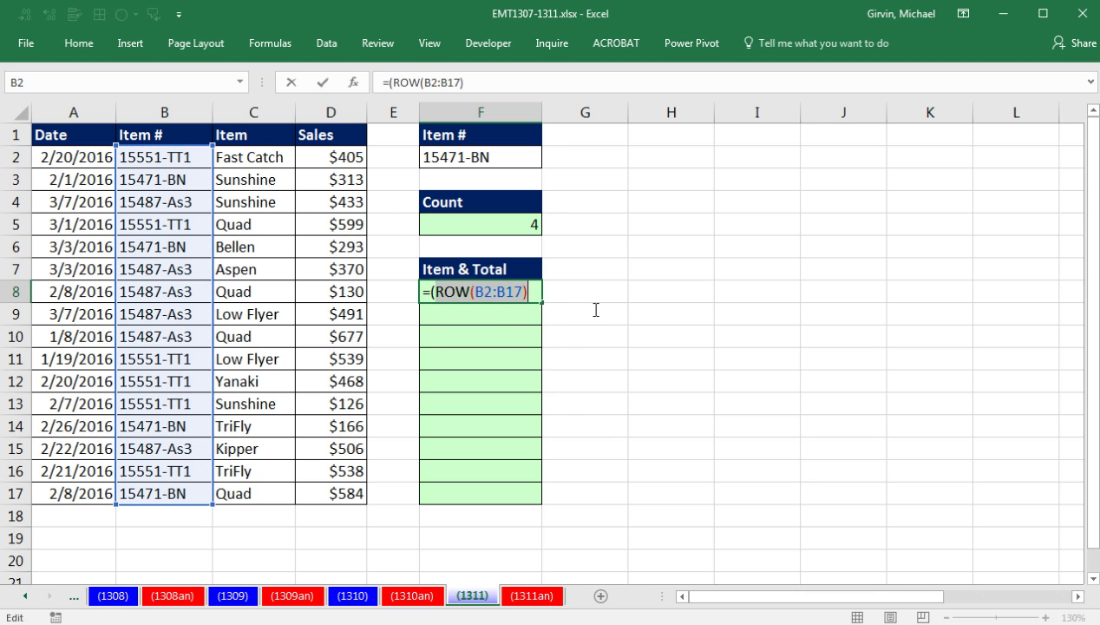
key(F9)
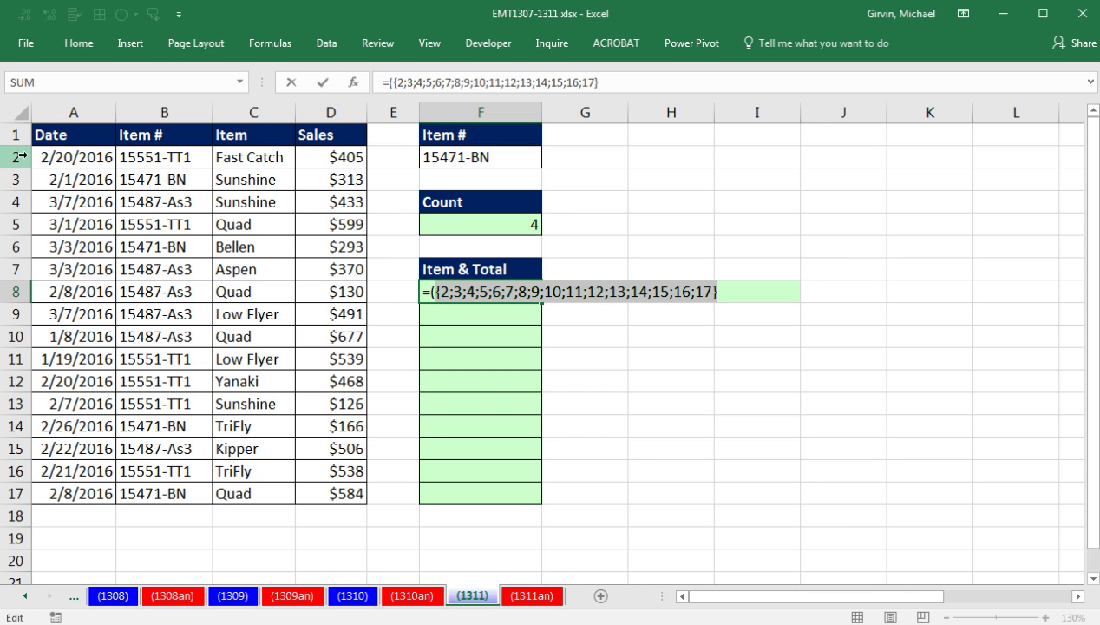
key(ctrl+z)
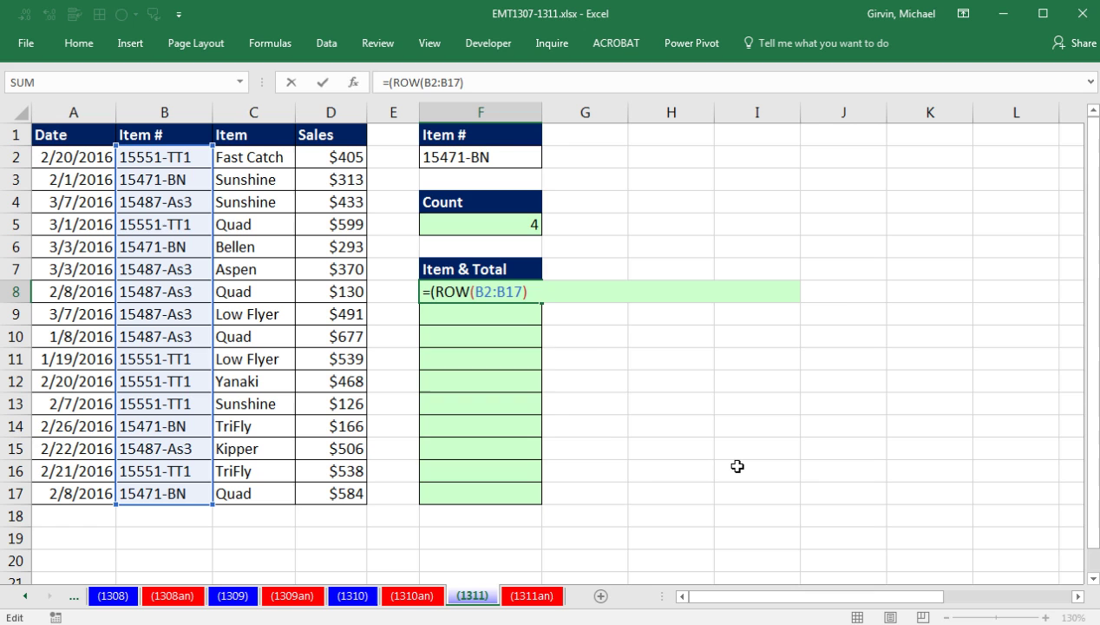
Extend the F8 formula by subtracting the header's row number with -ROW(B1).
text(-ro)
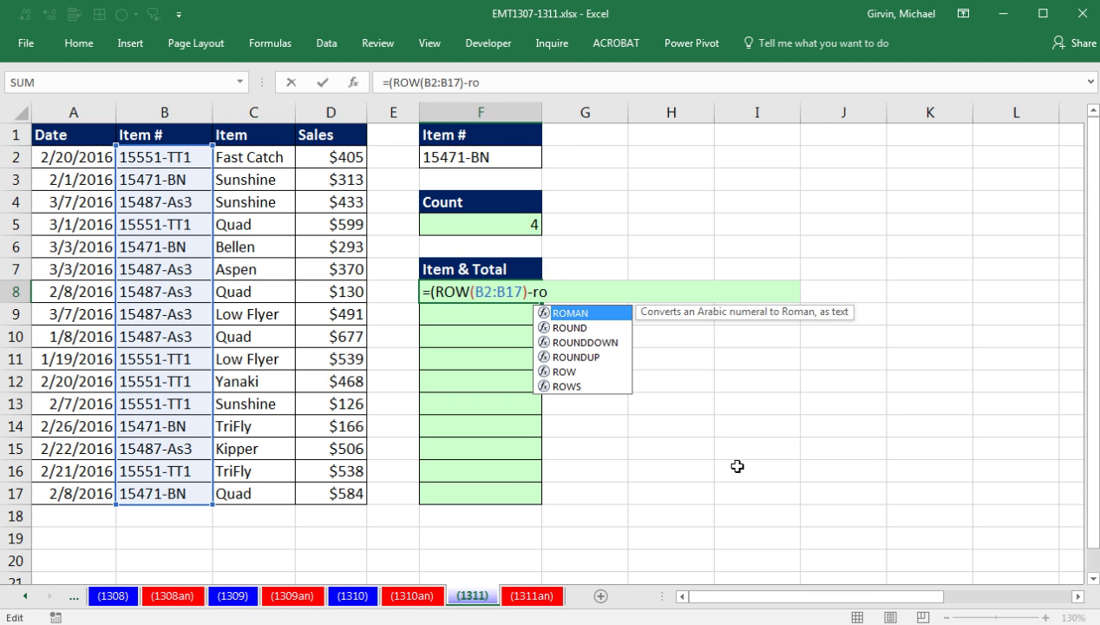
text(w)
key(Tab)
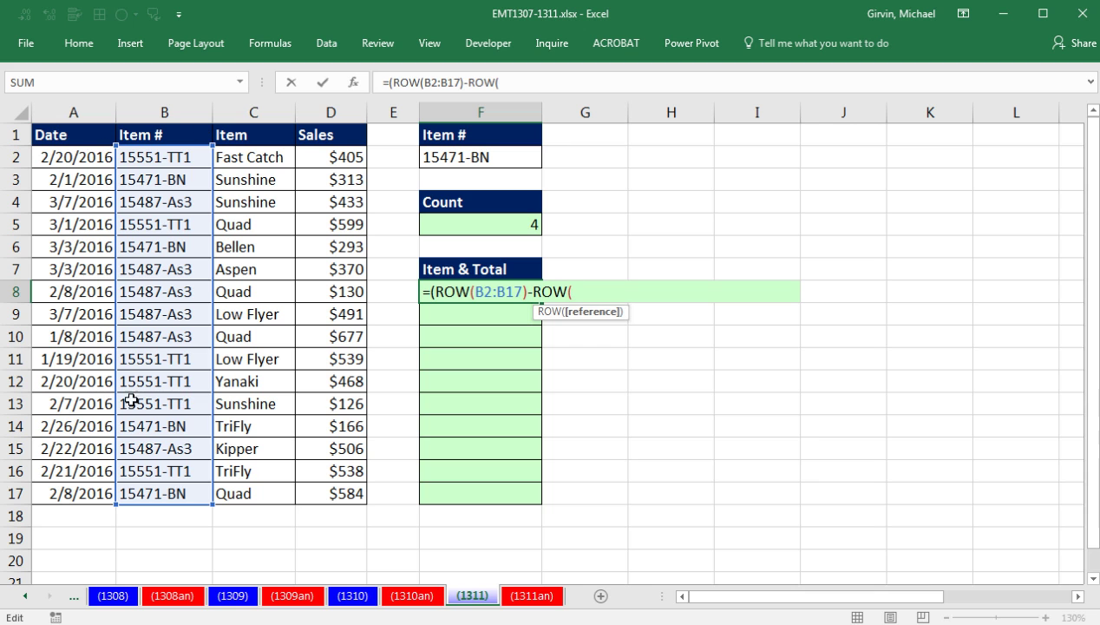
click(165, 136)
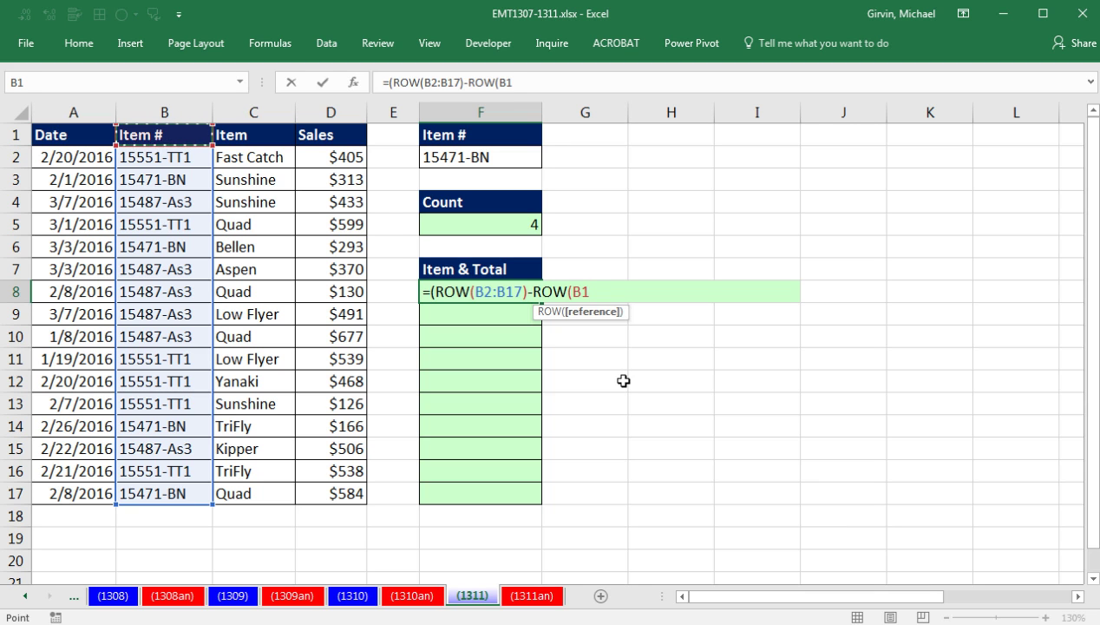
text())
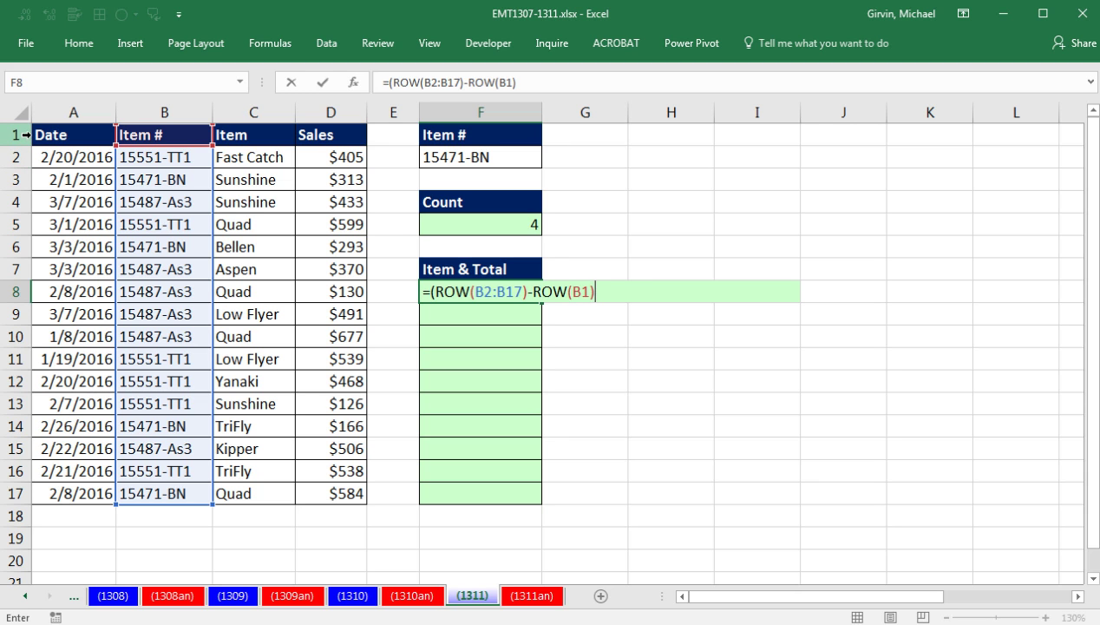
Evaluate ROW(B2:B17)-ROW(B1) in the F8 formula to inspect the relative positions, and restore the expression.
drag(616, 292, 432, 293)
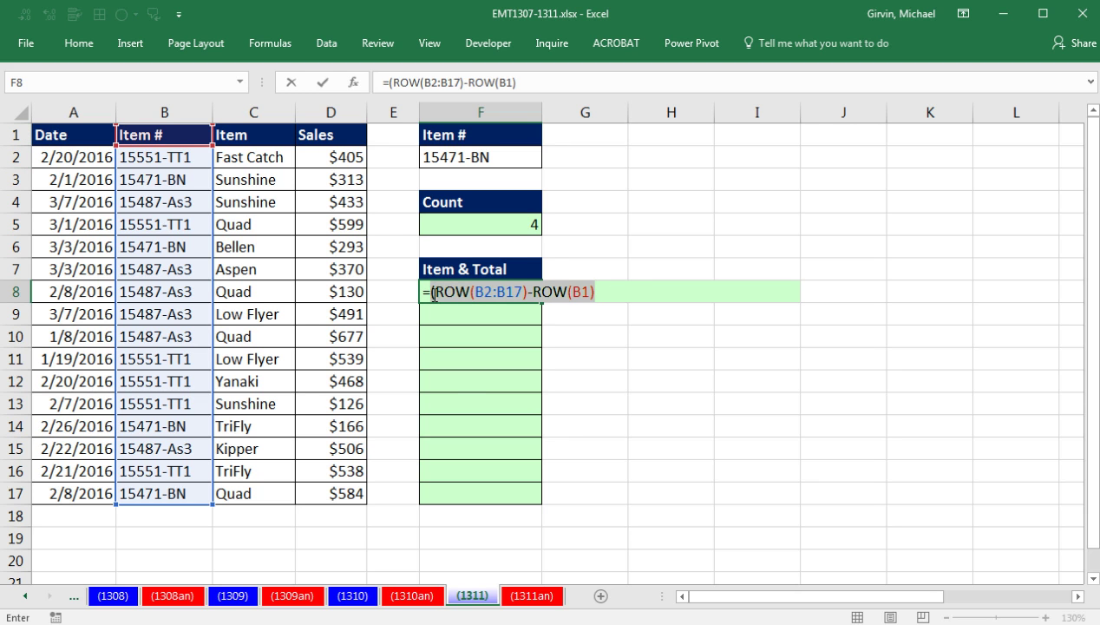
key(F9)
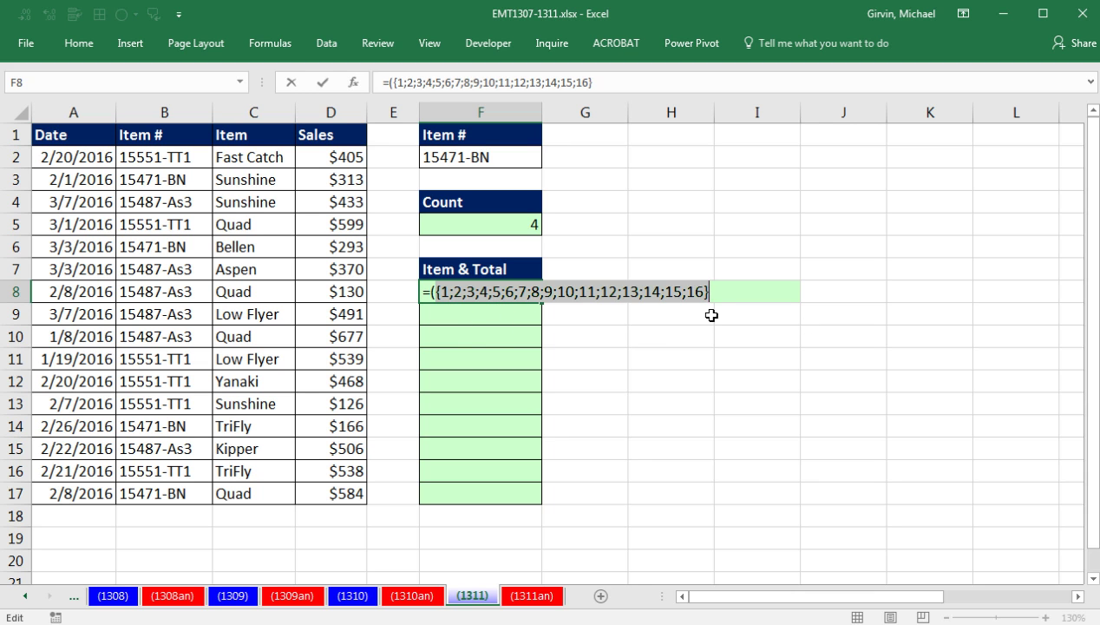
key(ctrl+z)
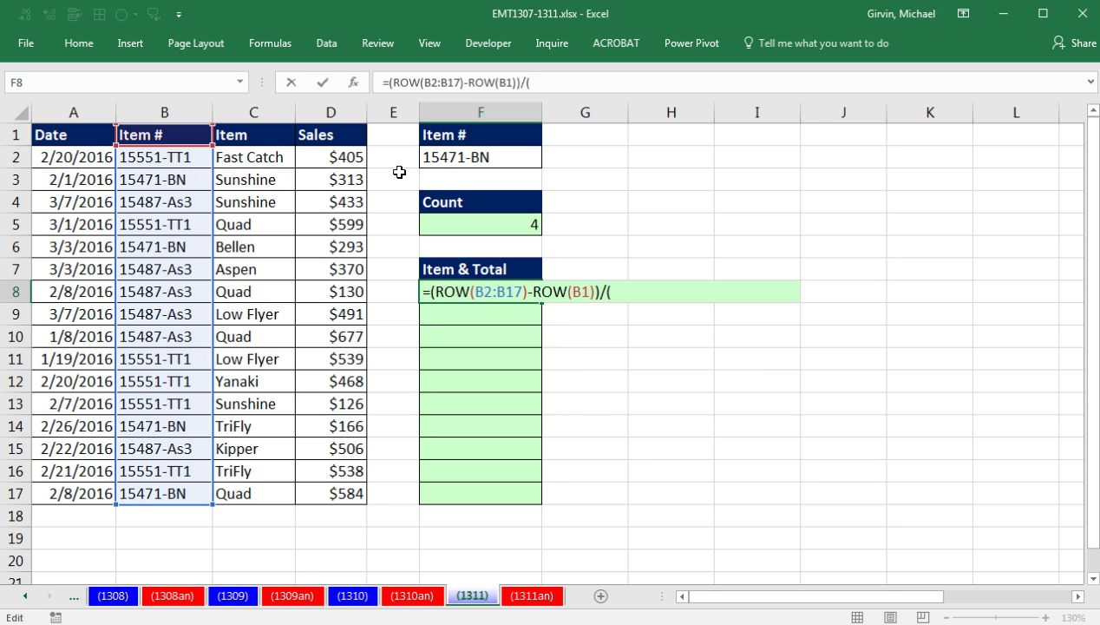
Add the item-number comparison B2:B17=F2 as the divisor in the F8 formula.
drag(156, 157, 163, 493)
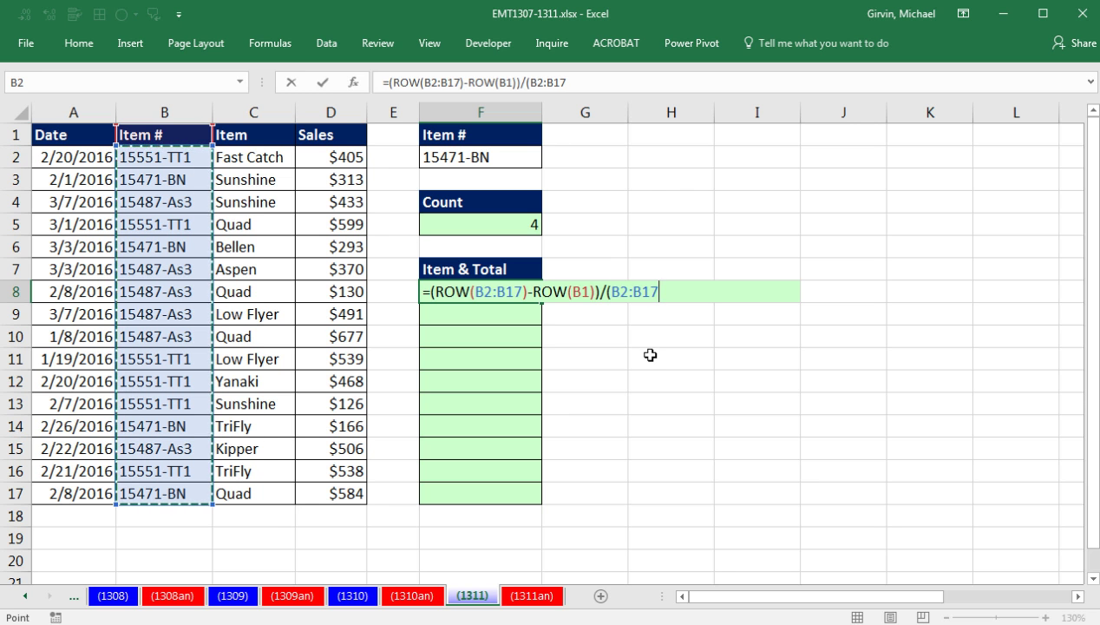
text(=)
click(487, 157)
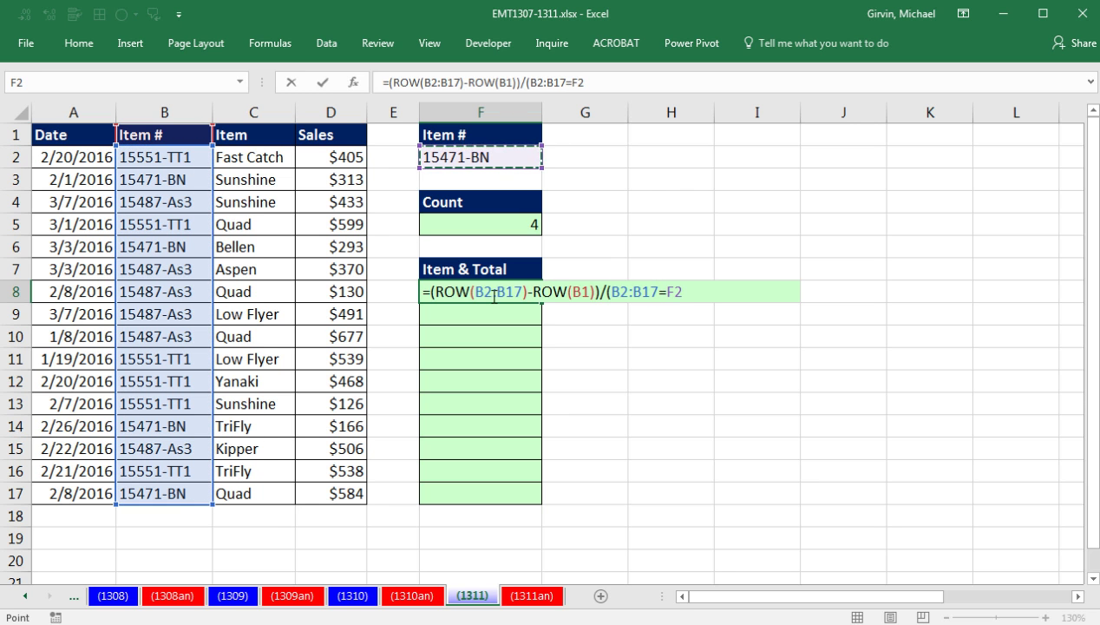
Make the B2:B17, B1 and F2 references in the F8 formula absolute, and close the divisor's parenthesis.
drag(475, 292, 520, 291)
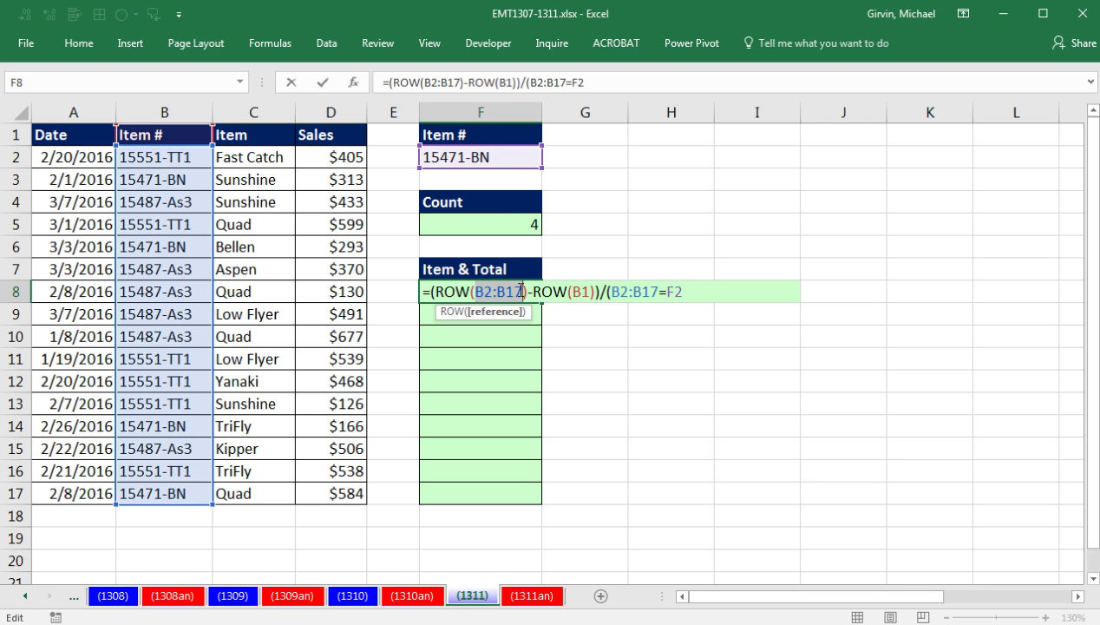
key(F4)
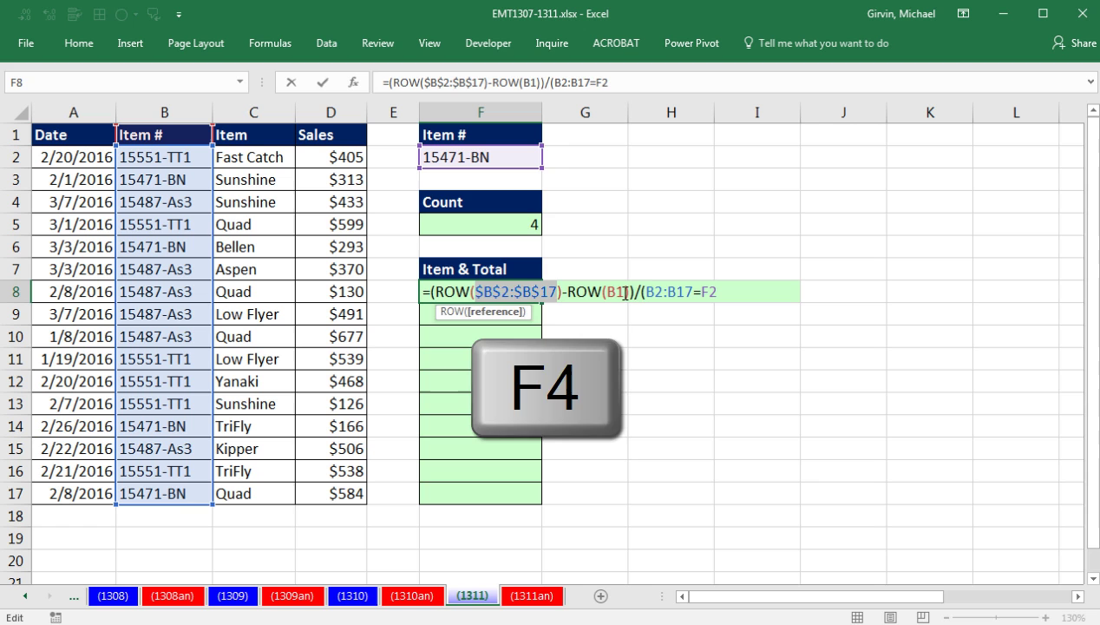
click(625, 291)
click(625, 313)
key(F4)
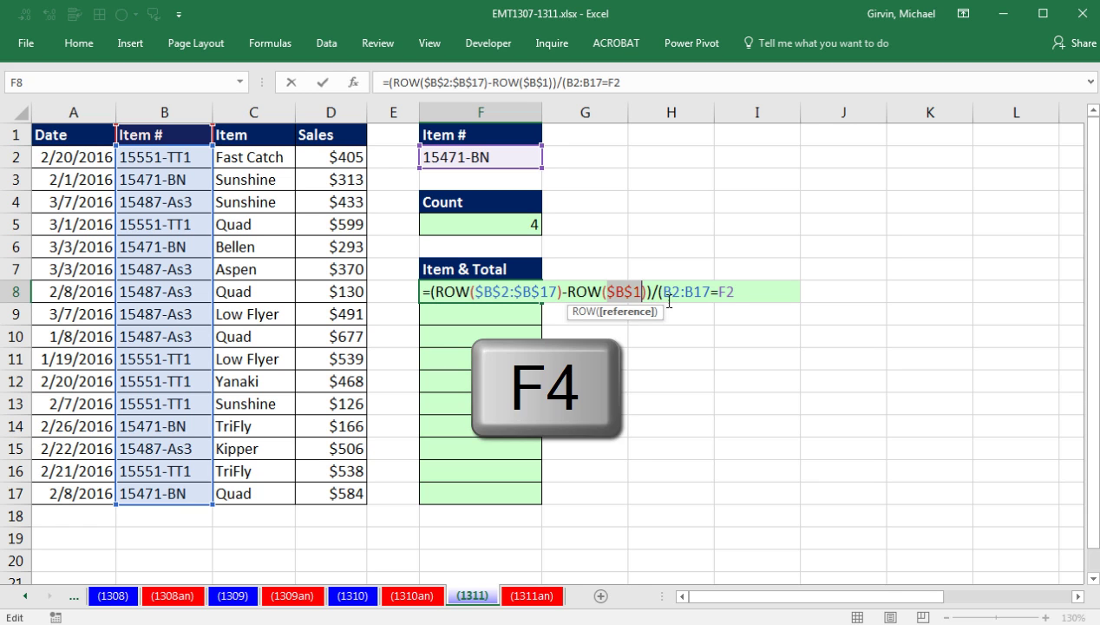
drag(663, 293, 760, 300)
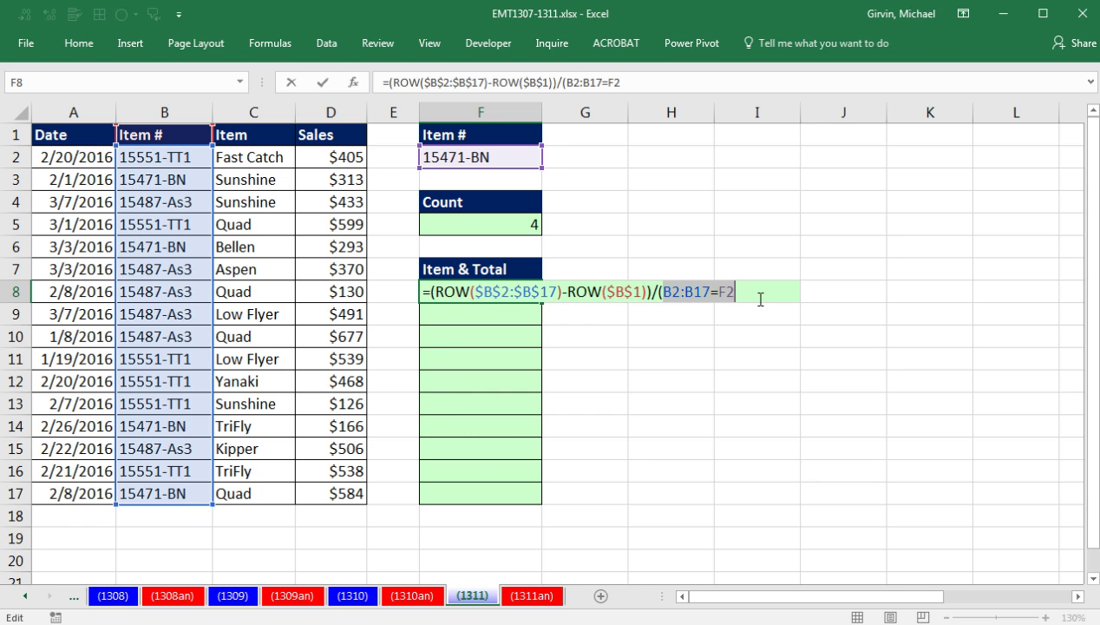
key(F4)
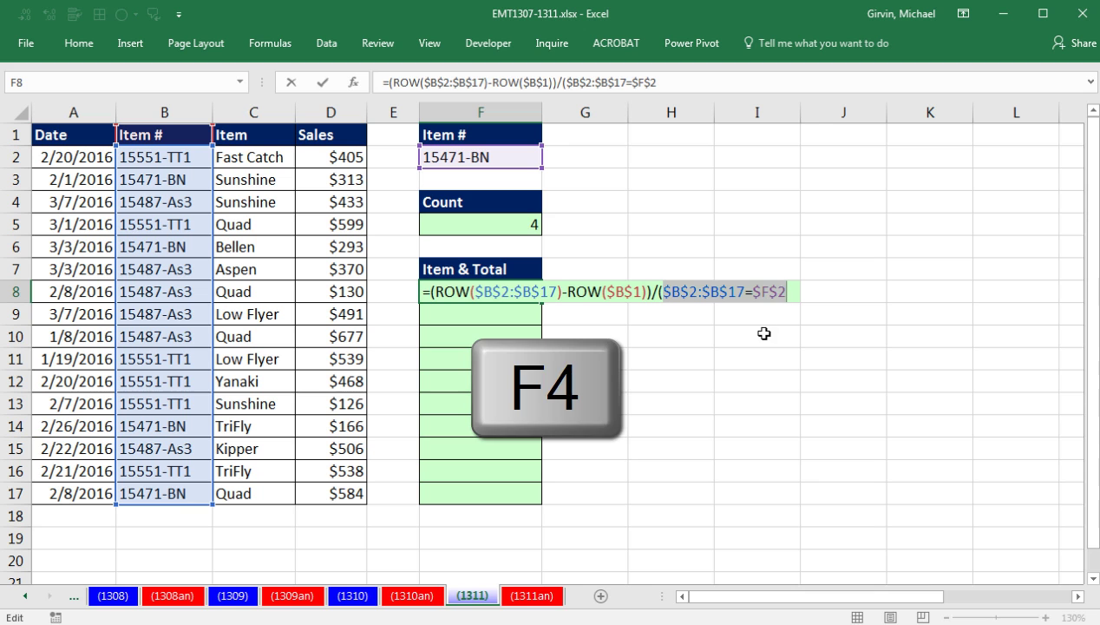
click(795, 291)
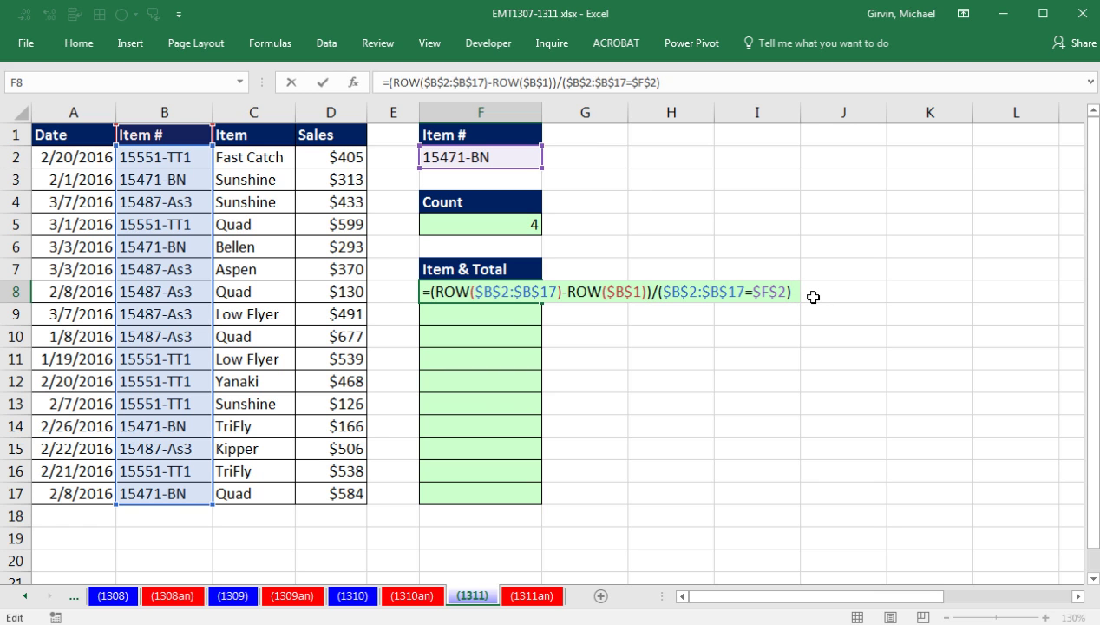
Evaluate the whole expression in the F8 formula to inspect its resulting array, and restore the expression.
key(F9)
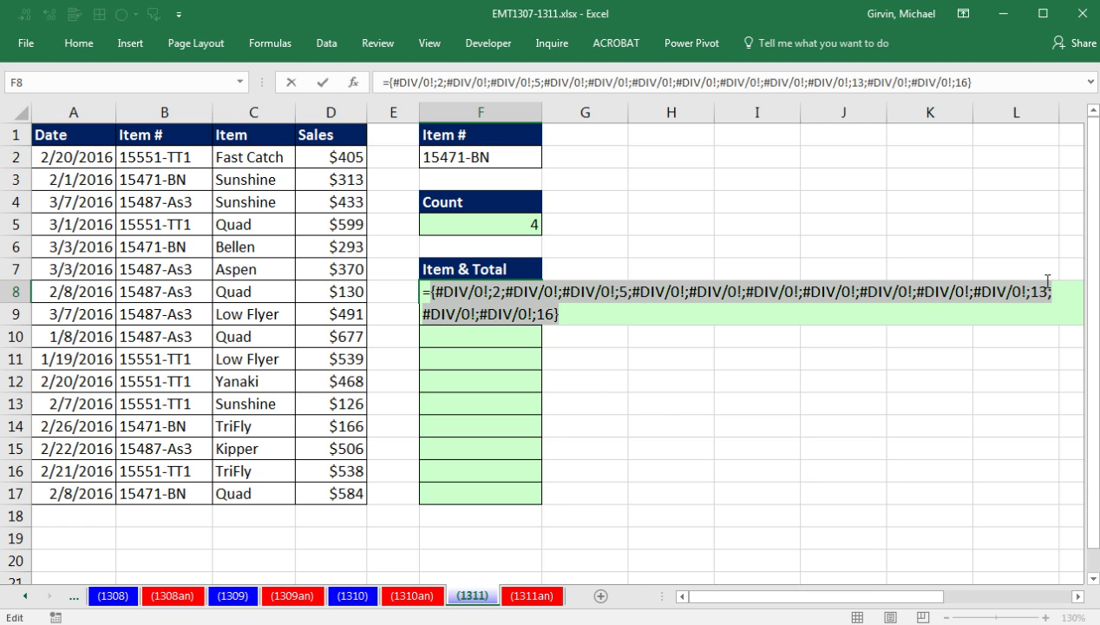
key(ctrl+z)
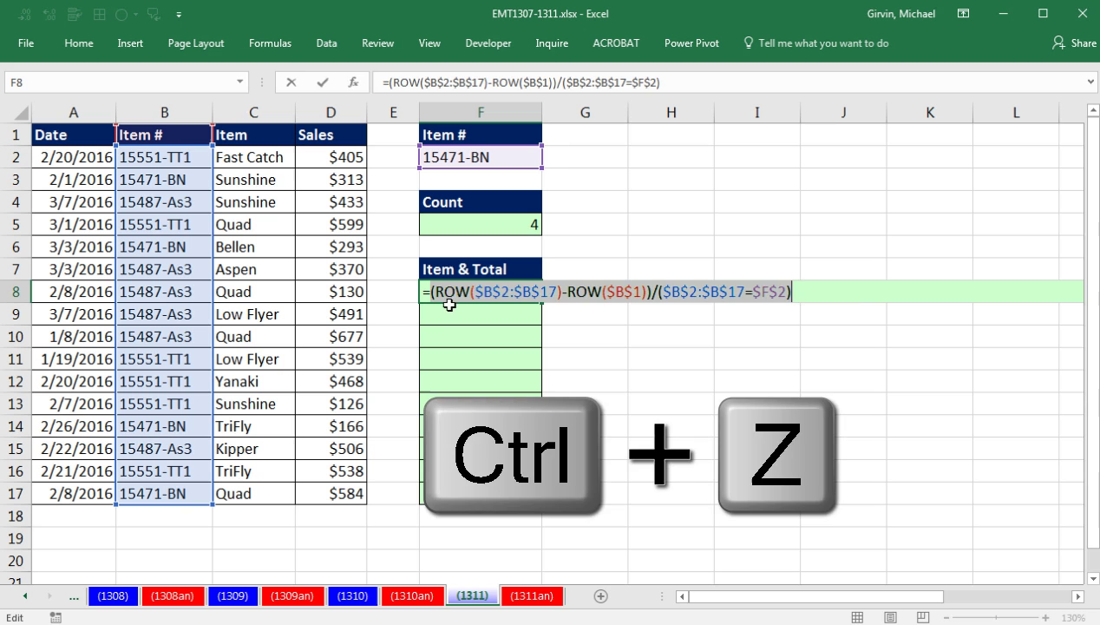
Wrap the F8 expression in AGGREGATE with function number 15 and option 6, Ignore error values.
text(ag)
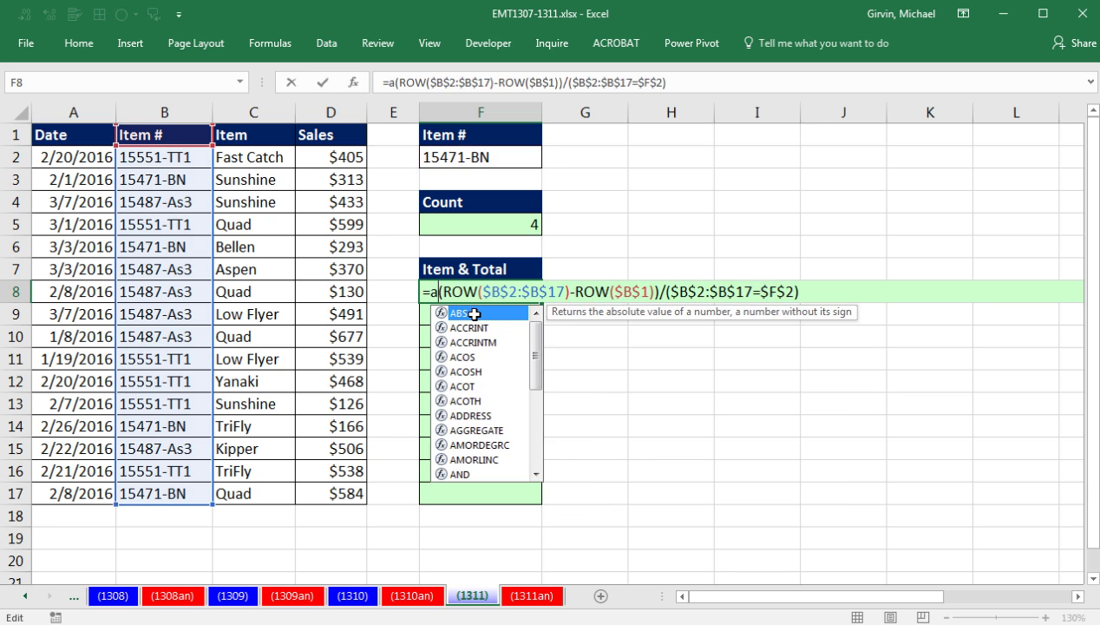
key(Tab)
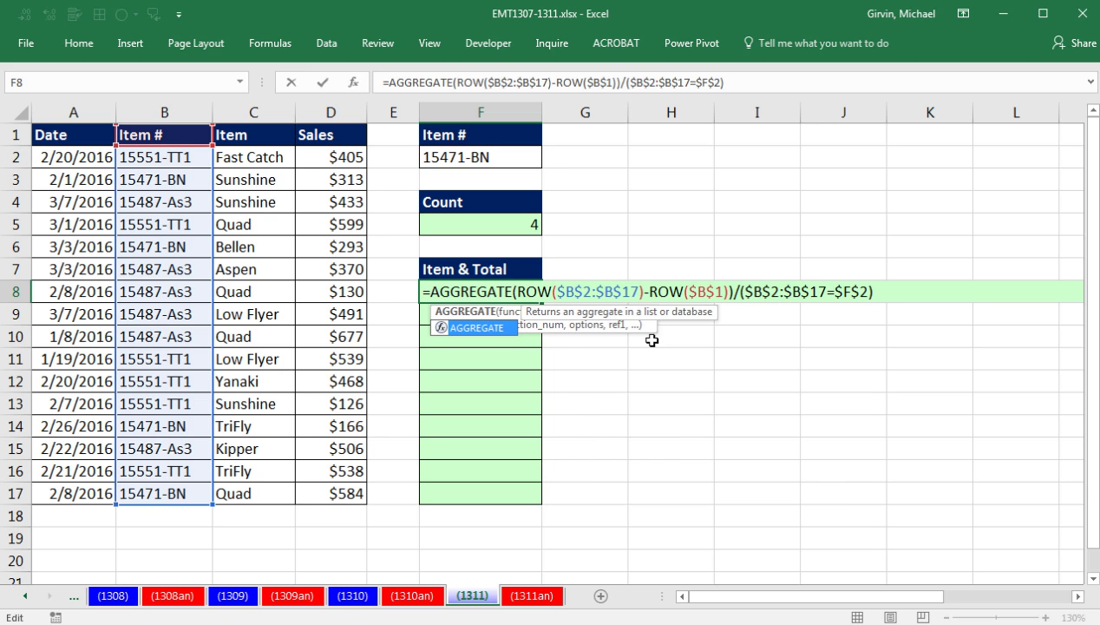
text(()
drag(649, 360, 640, 464)
double_click(567, 432)
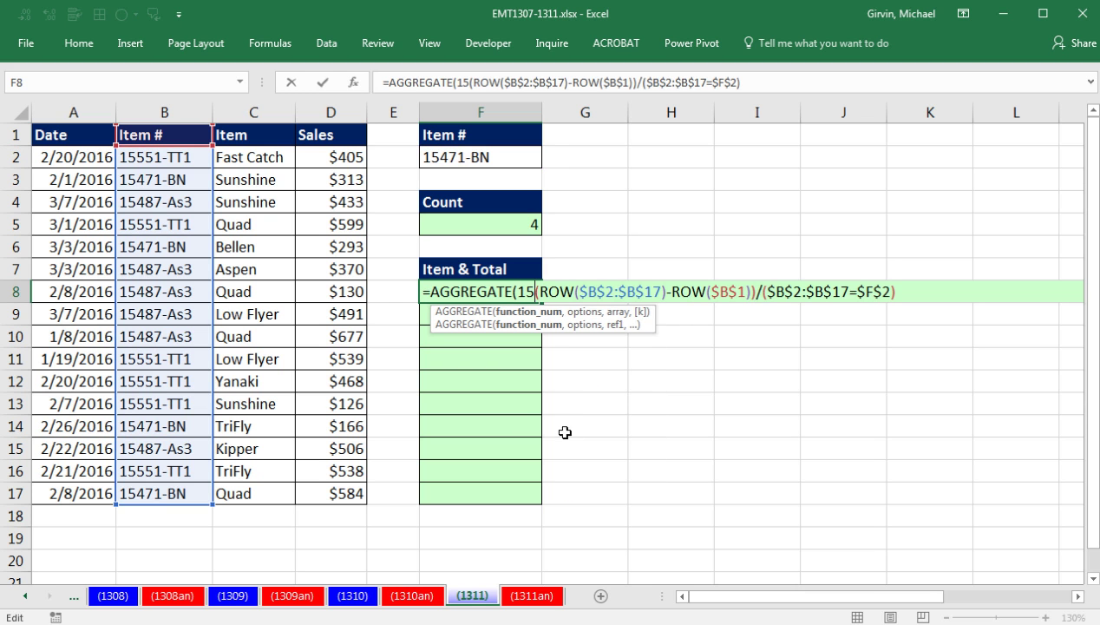
text(,)
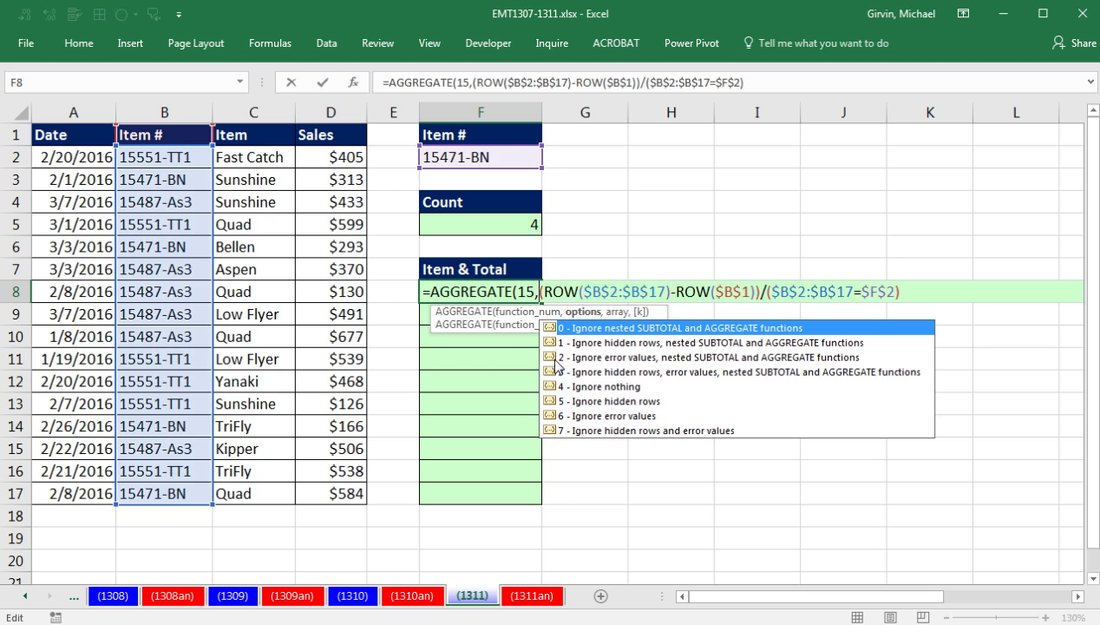
double_click(579, 416)
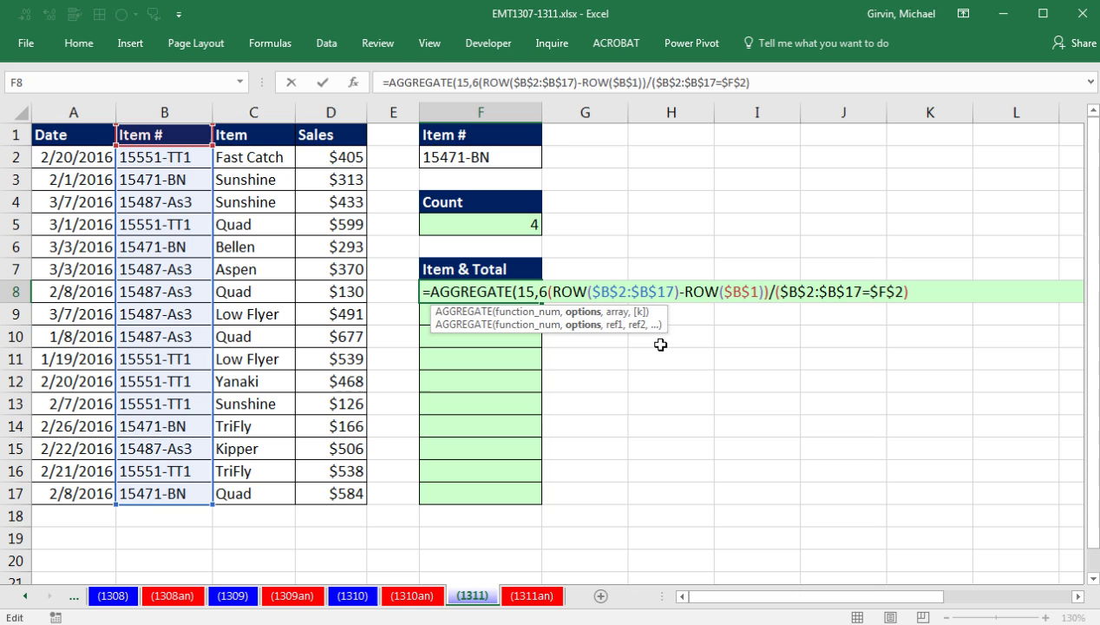
text(,)
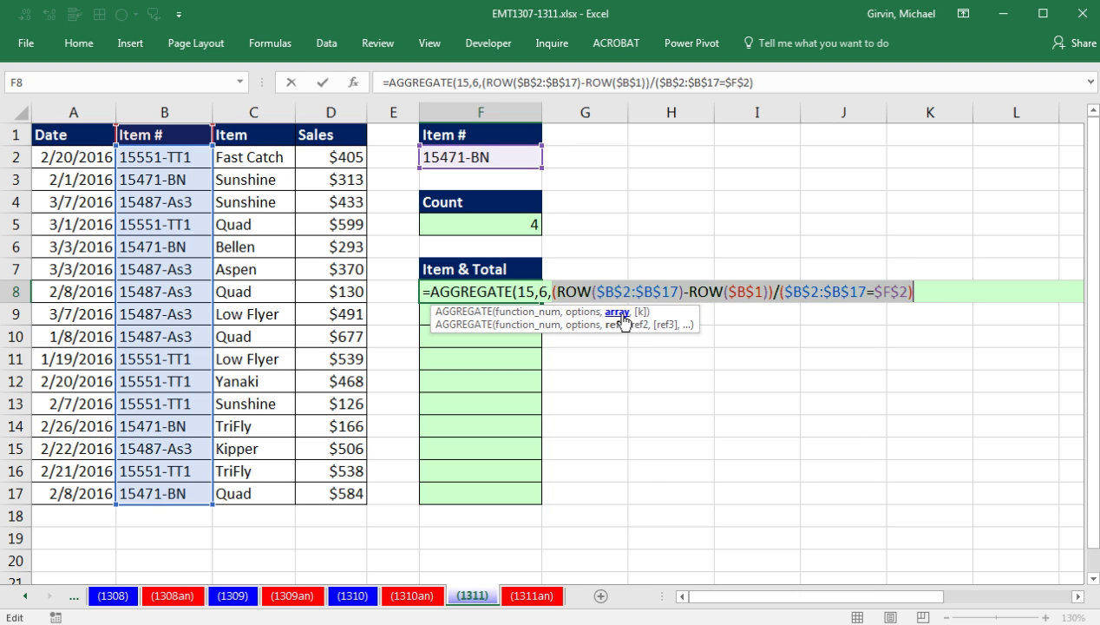
Add ROWS(F$8:F8) as the k argument of AGGREGATE in F8 and close the function.
click(920, 292)
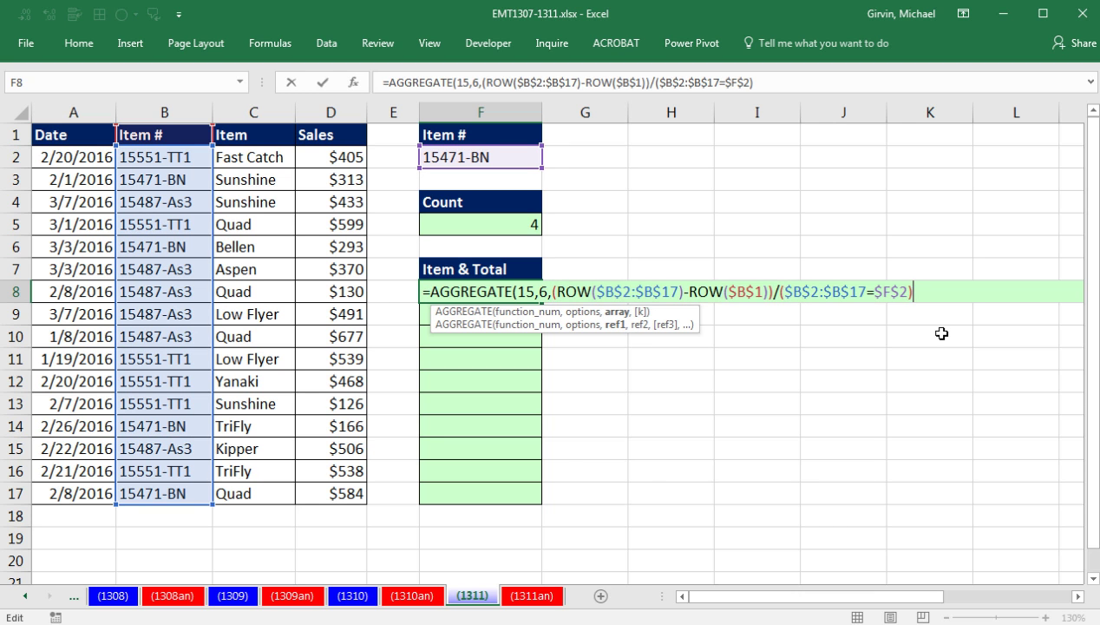
text(,)
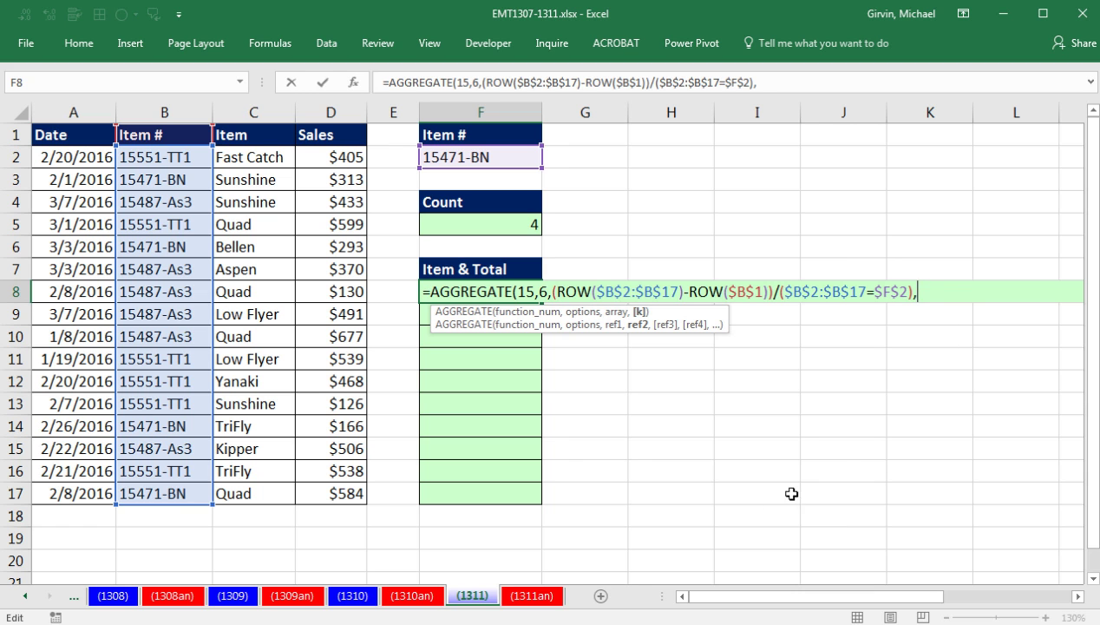
text(Rows)
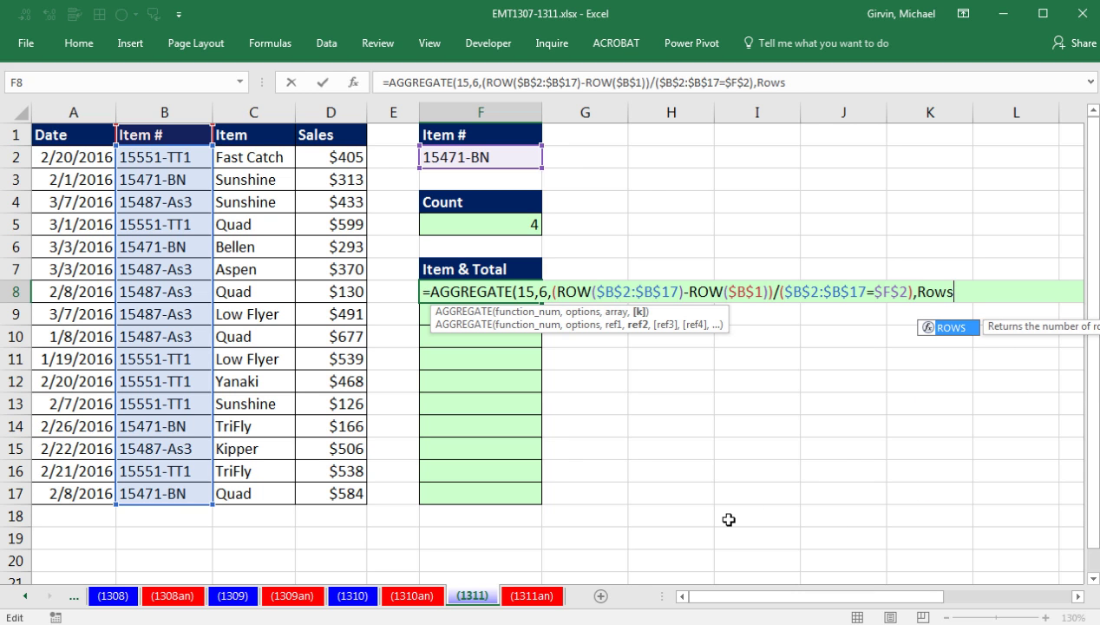
key(Tab)
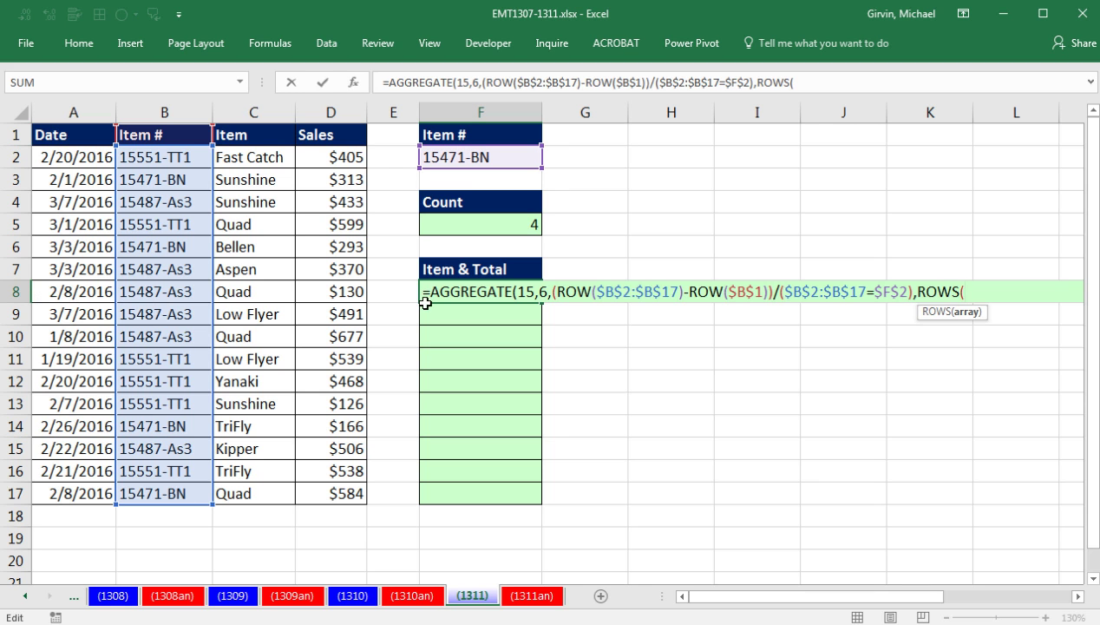
text(F)
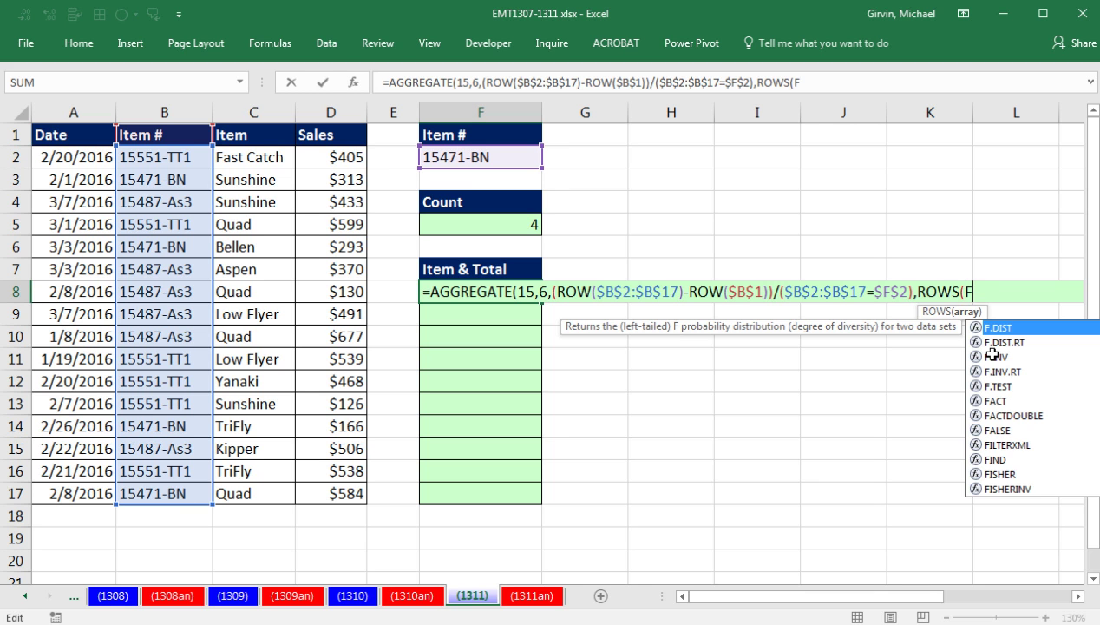
text($8)
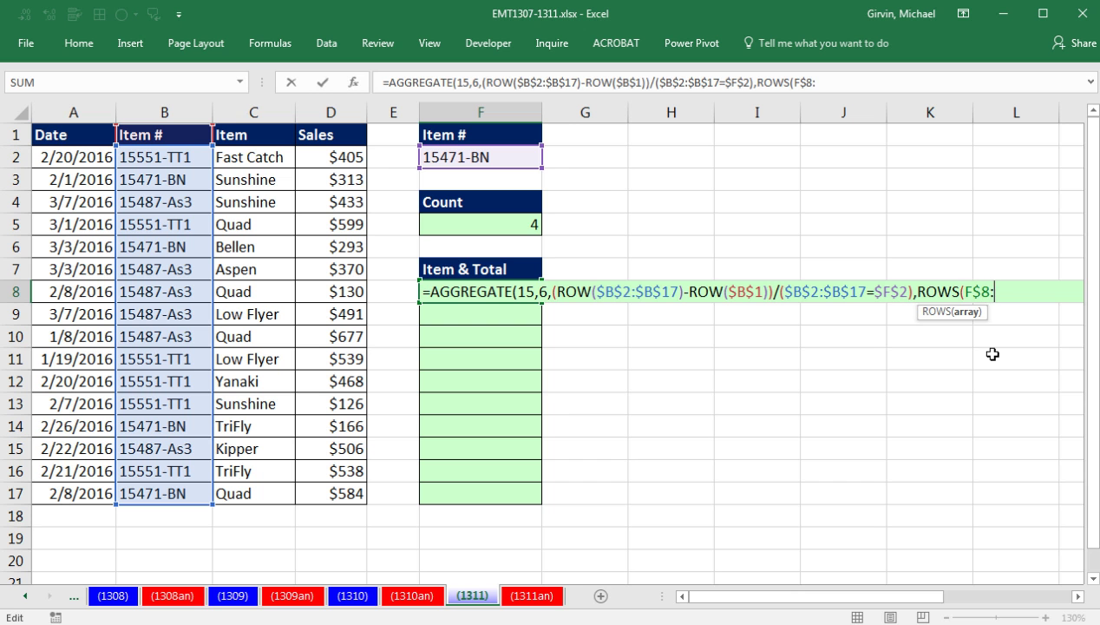
text(:F8))
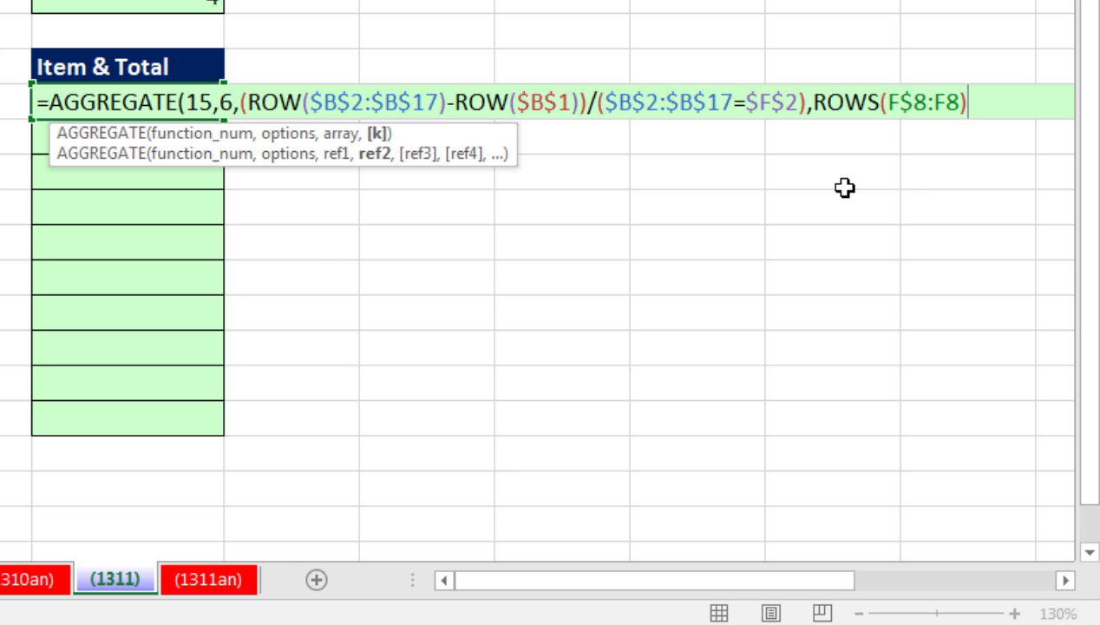
text())
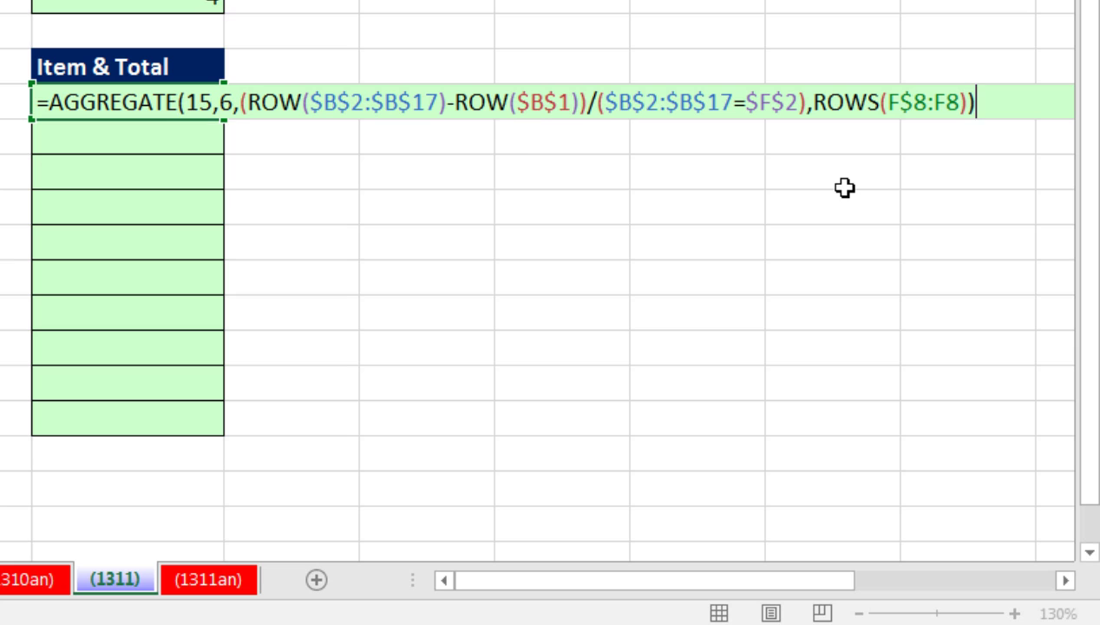
Enter the AGGREGATE formula in F8 and copy it down through F17.
click(846, 104)
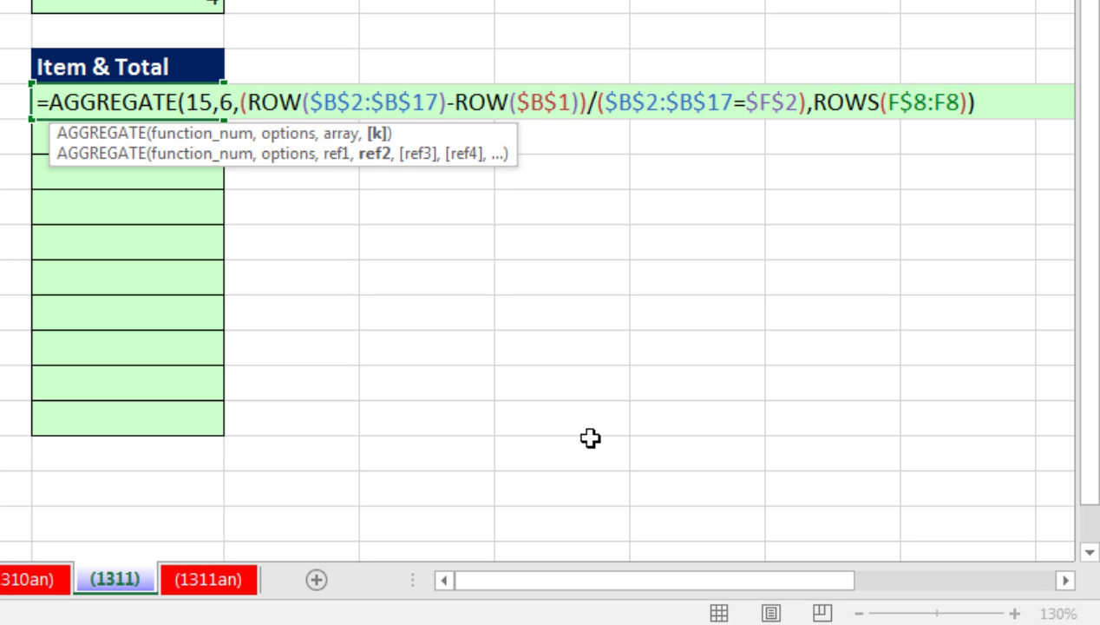
key(ctrl+Return)
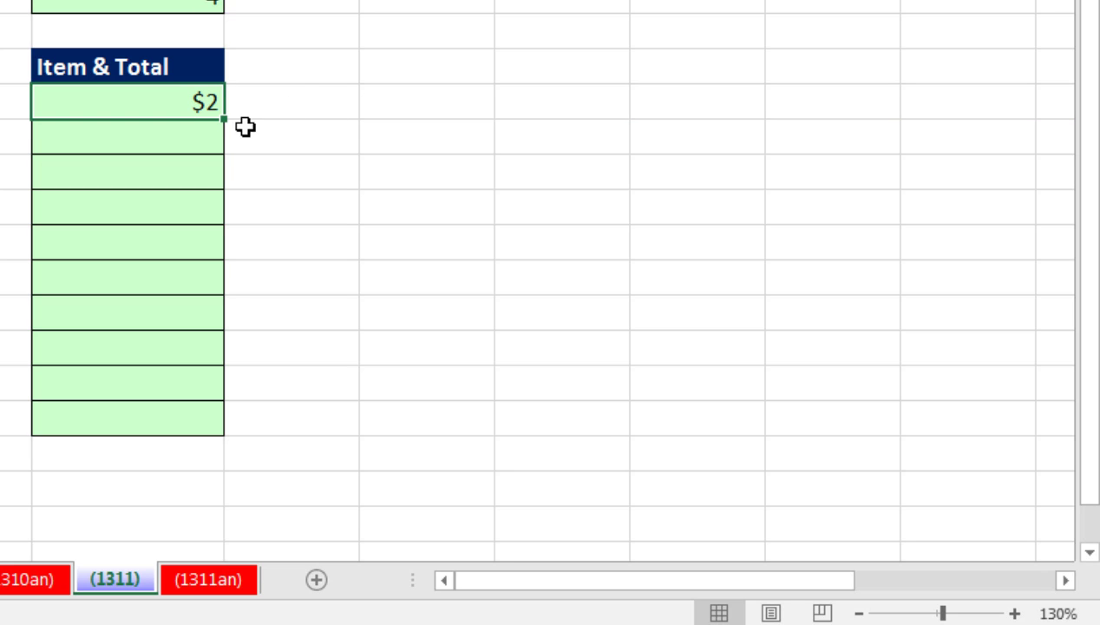
drag(225, 121, 240, 442)
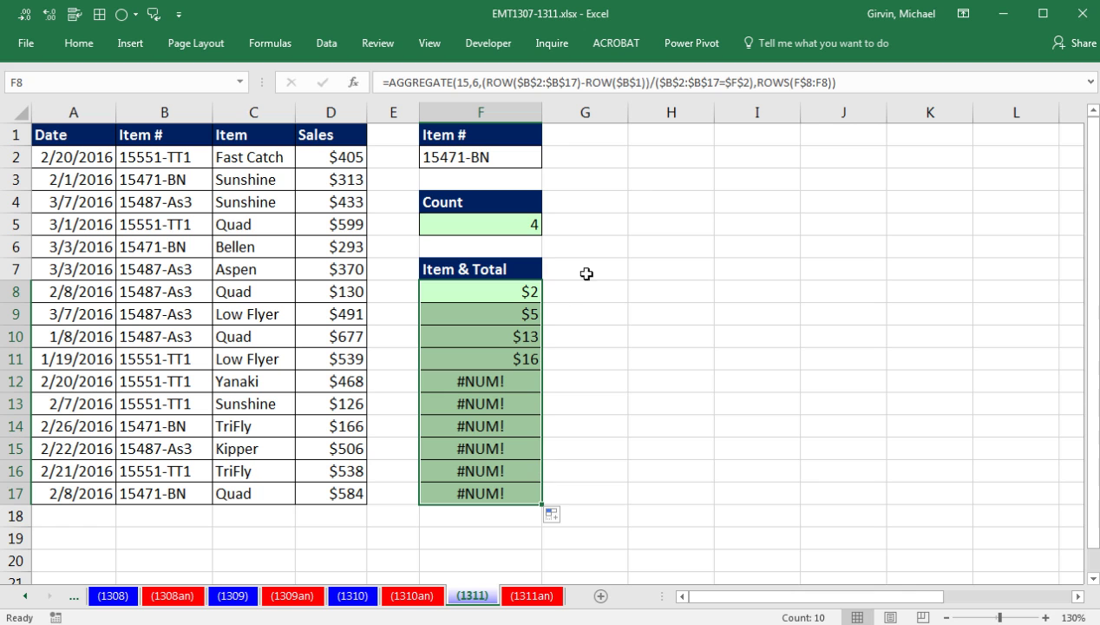
Wrap the F8 formula in INDEX with $C$2:$C$17 as the array and the AGGREGATE result as the row number.
click(480, 294)
key(F2)
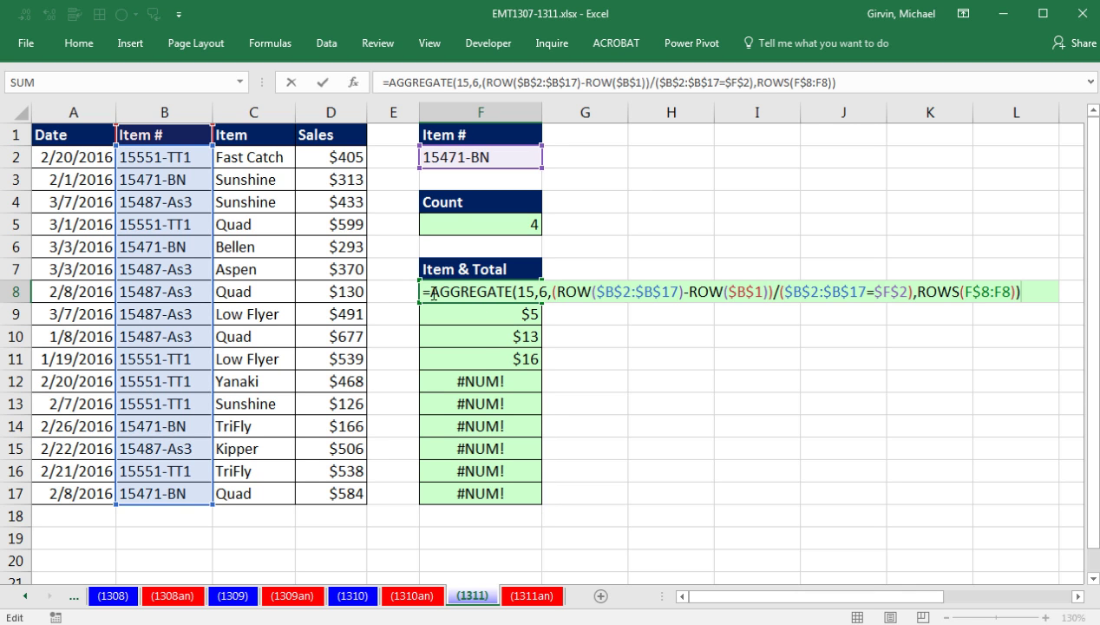
click(431, 294)
text(INDEX()
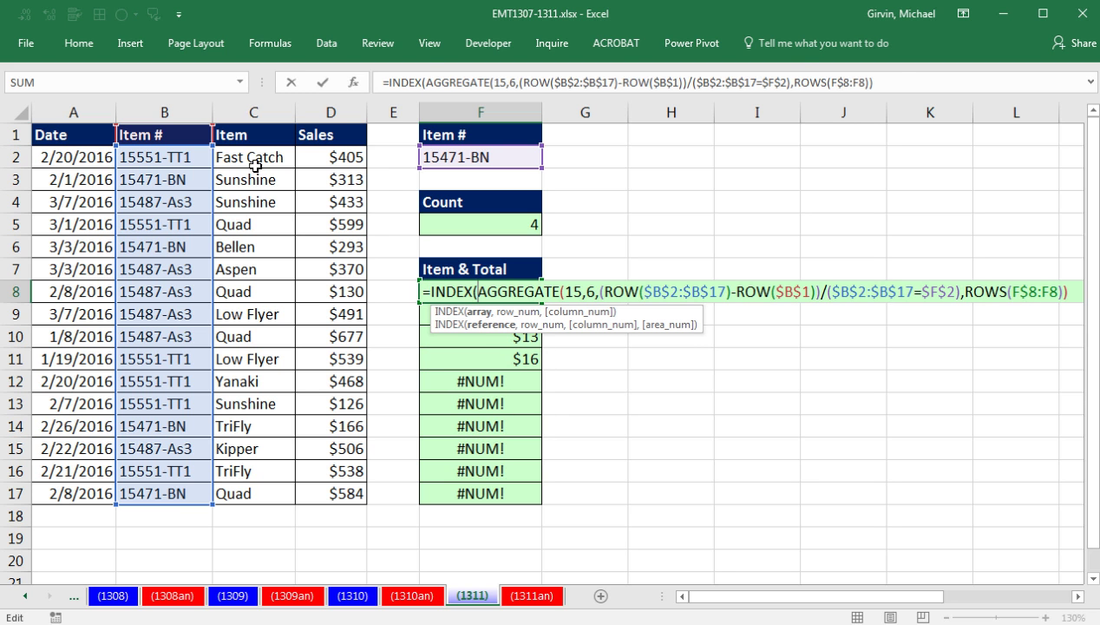
drag(252, 159, 263, 491)
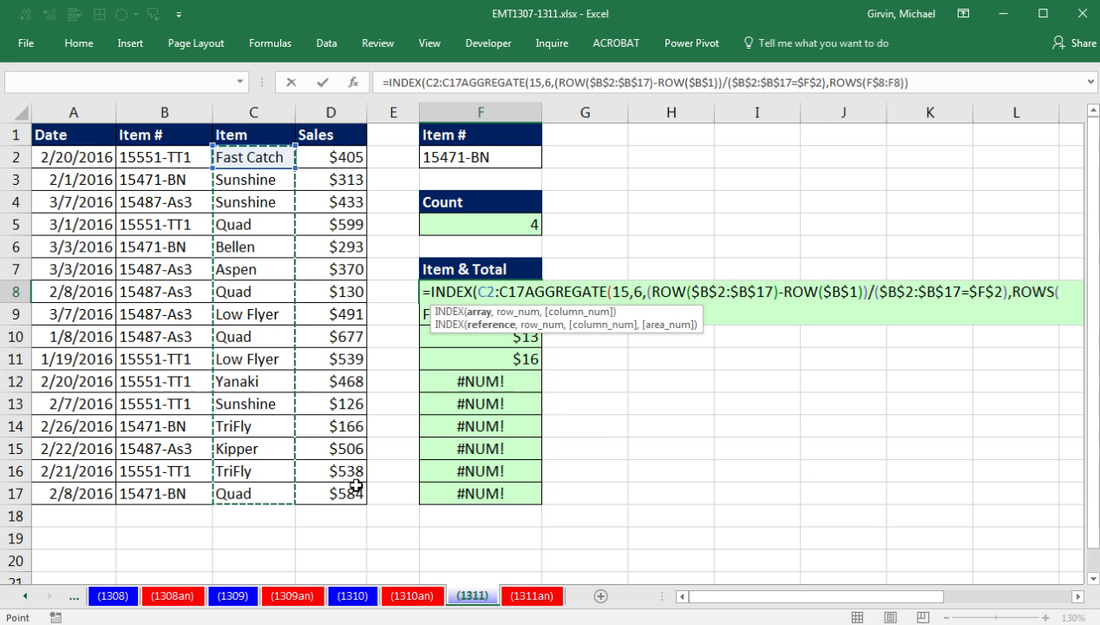
key(F4)
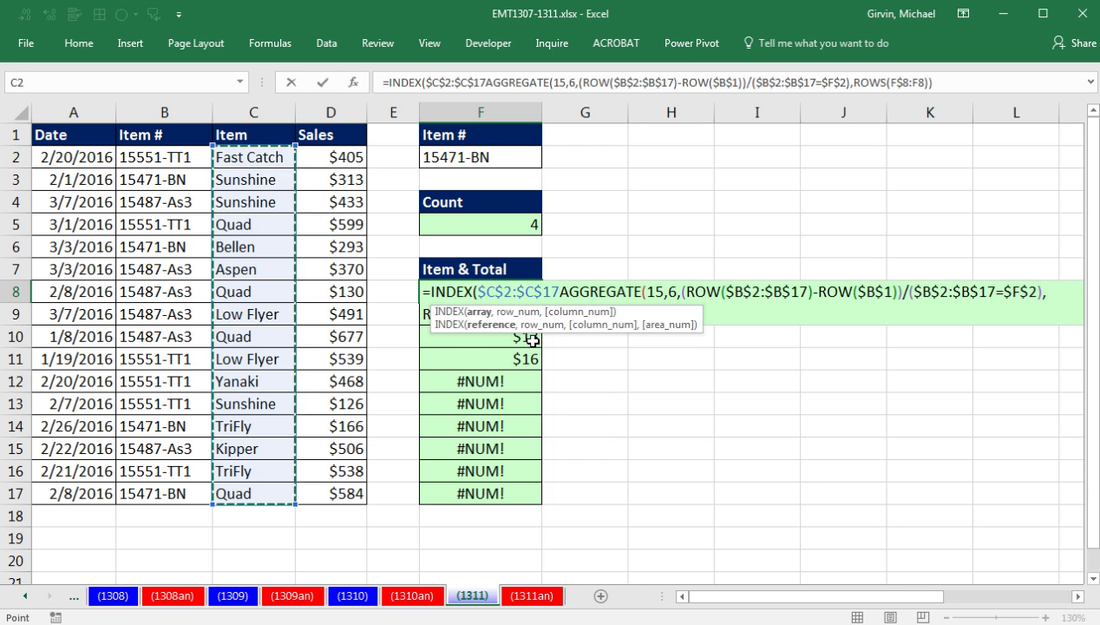
text(,)
click(523, 337)
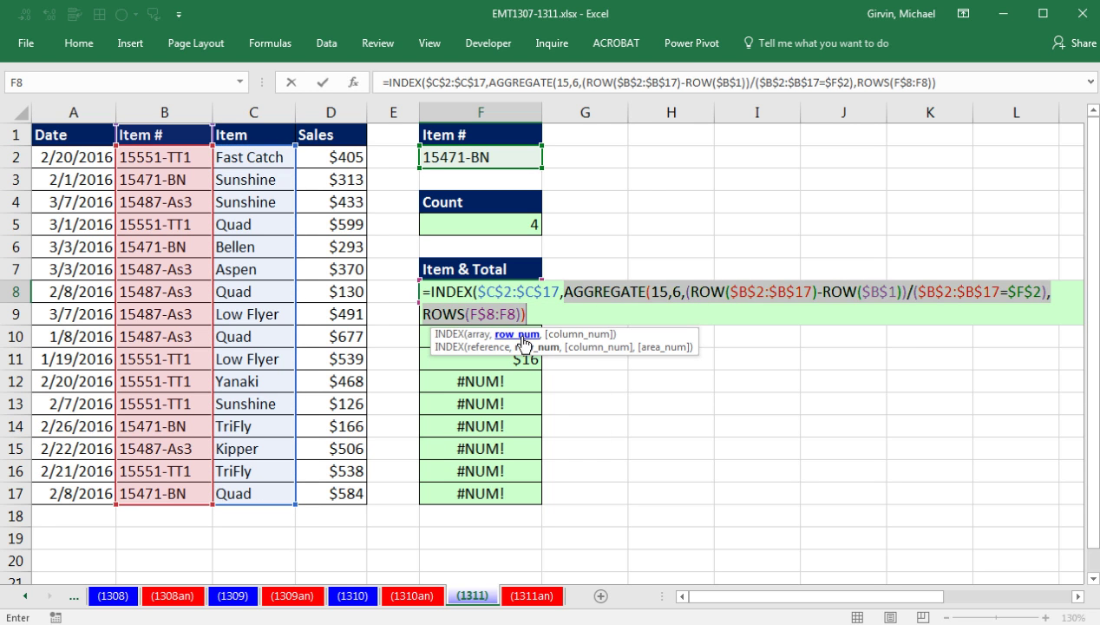
click(553, 315)
text())
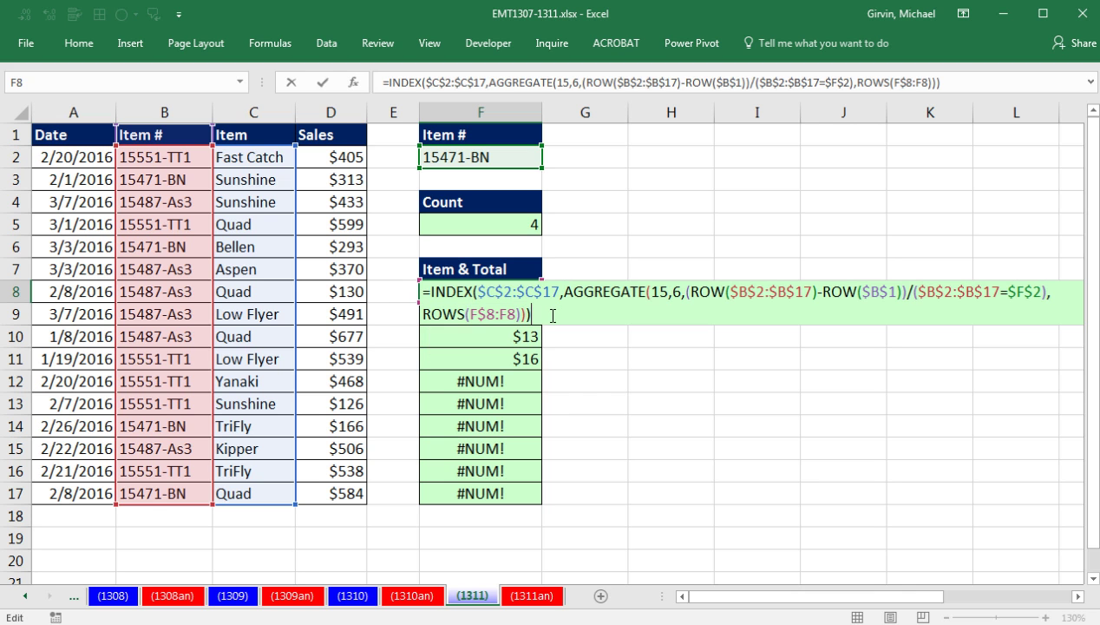
key(ctrl+Return)
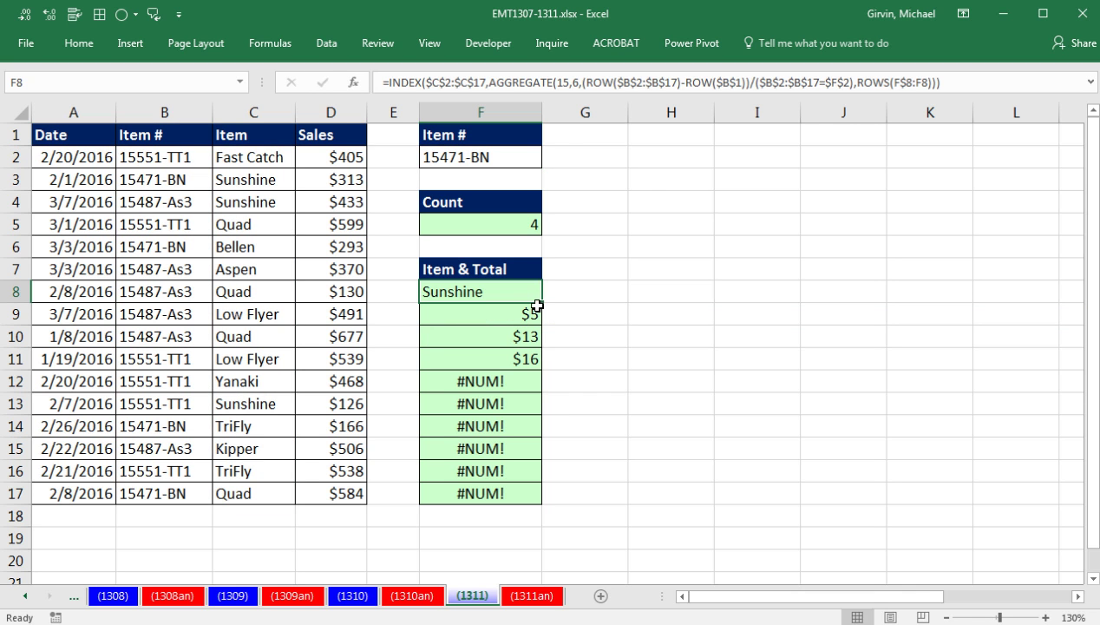
Copy the INDEX formula from F8 down through F17 and reselect F8.
double_click(540, 302)
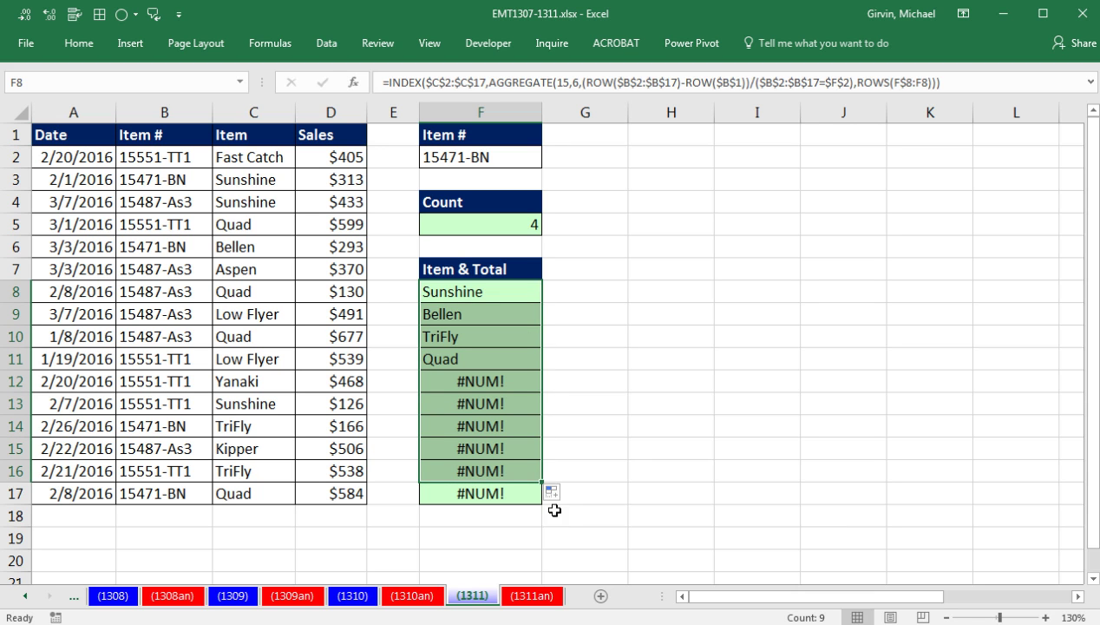
drag(542, 481, 541, 503)
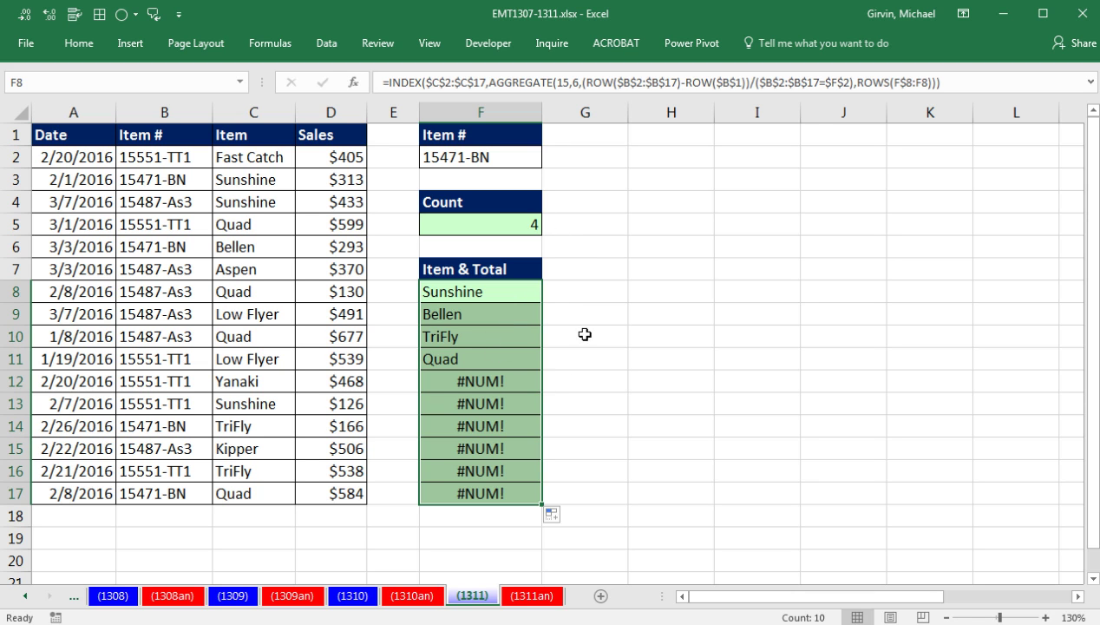
click(489, 291)
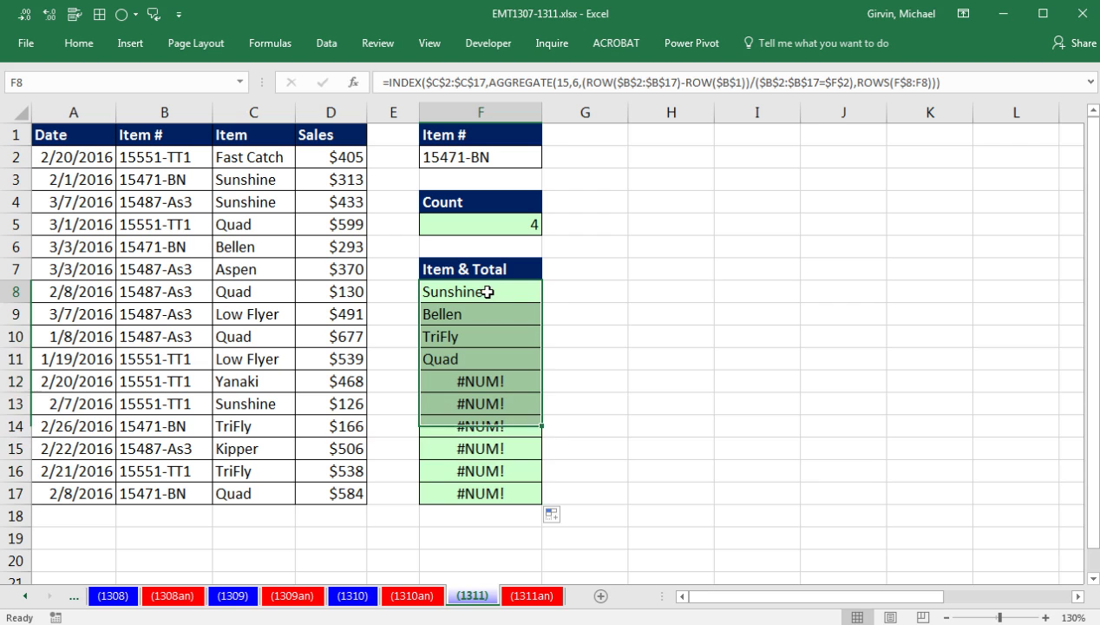
Start wrapping the F8 formula in an IF function and insert a copy of ROWS(F$8:F8) as the beginning of its logical test.
double_click(489, 292)
click(428, 292)
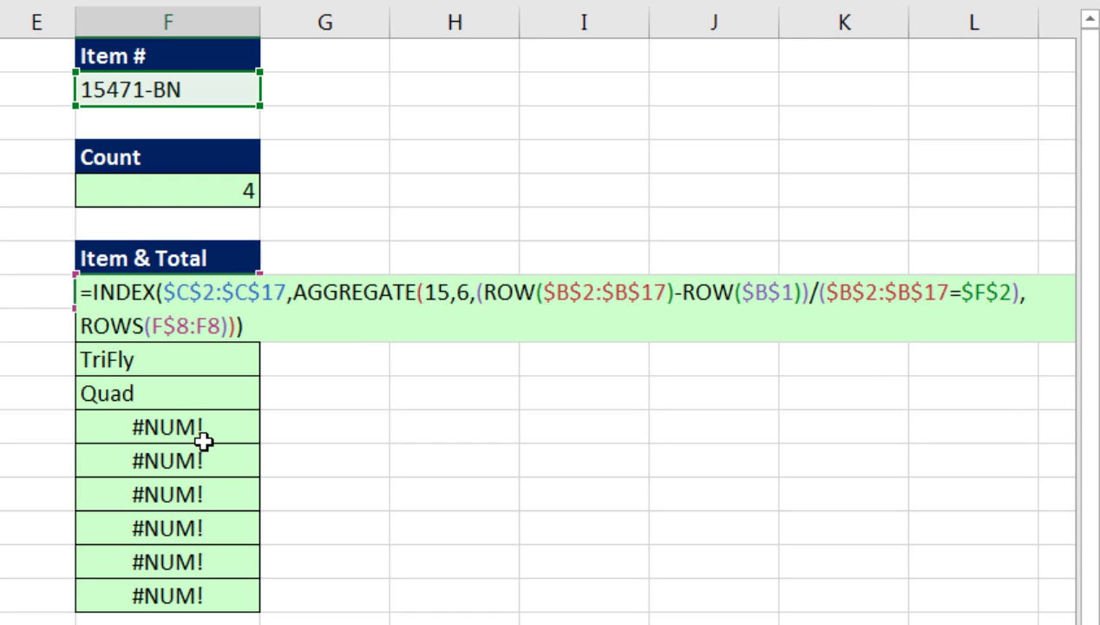
text(IF()
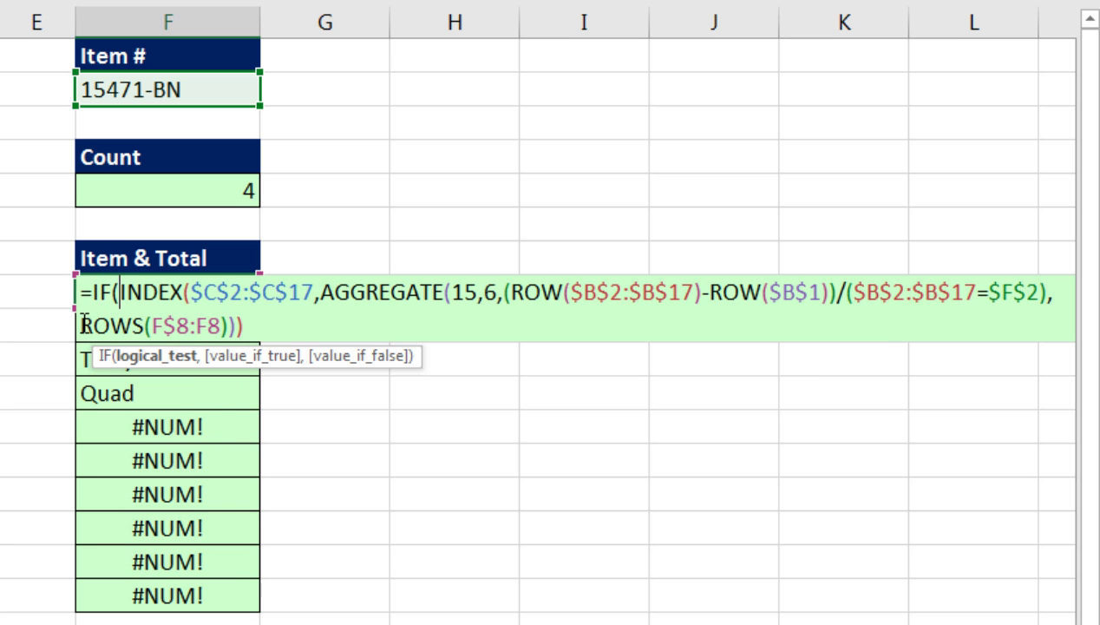
drag(81, 324, 227, 324)
key(ctrl+c)
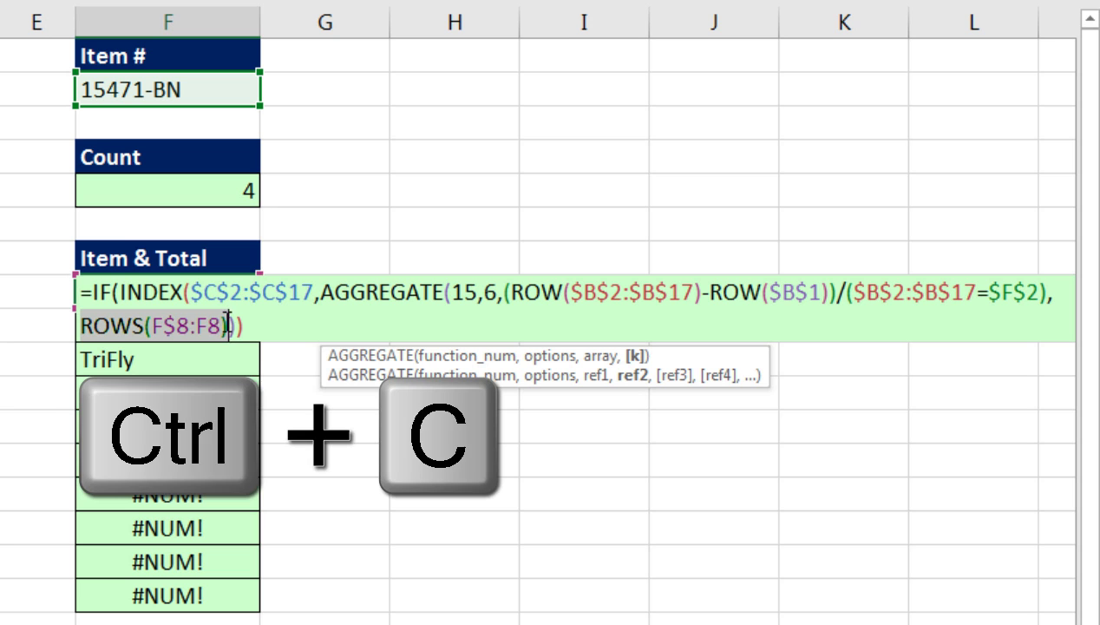
click(120, 292)
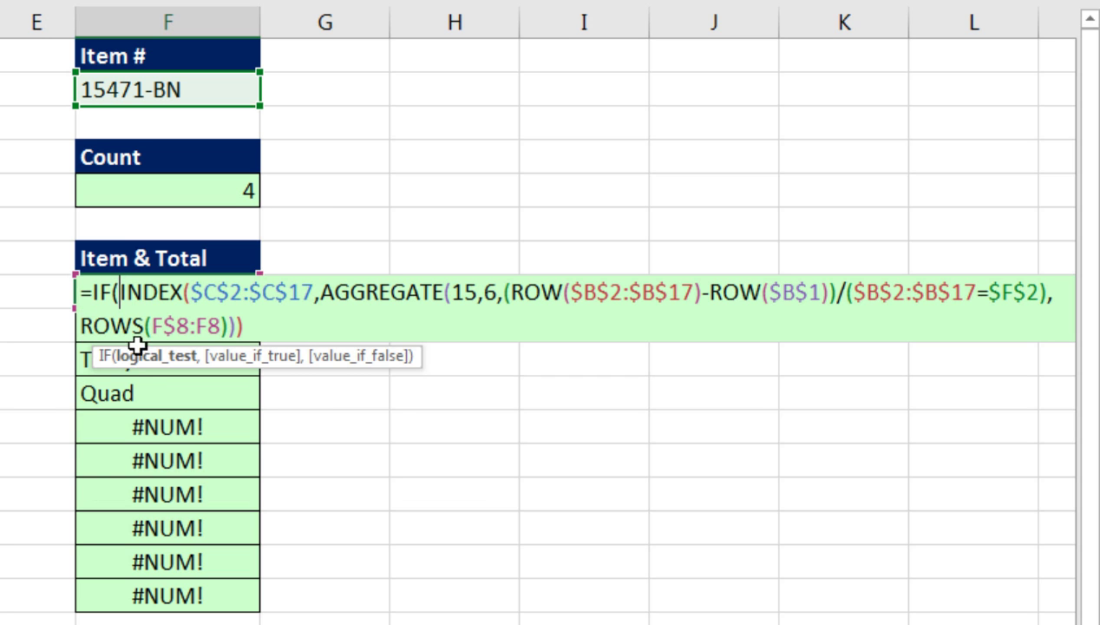
key(ctrl+v)
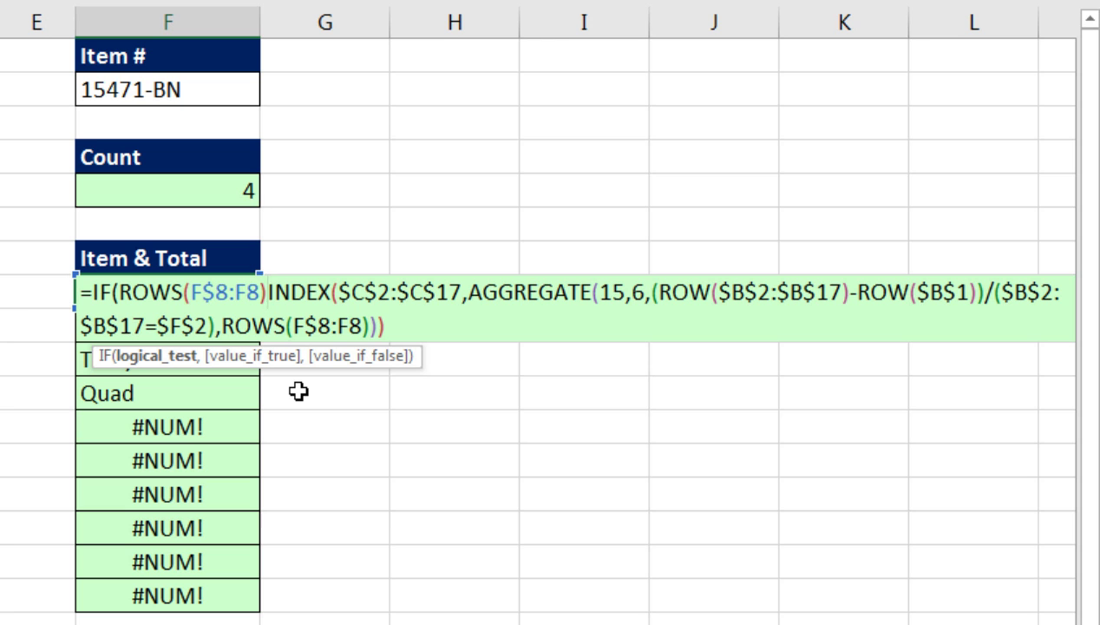
Complete the IF test in F8 with <=$F$5 and use the existing INDEX formula as the value if true.
text(<=)
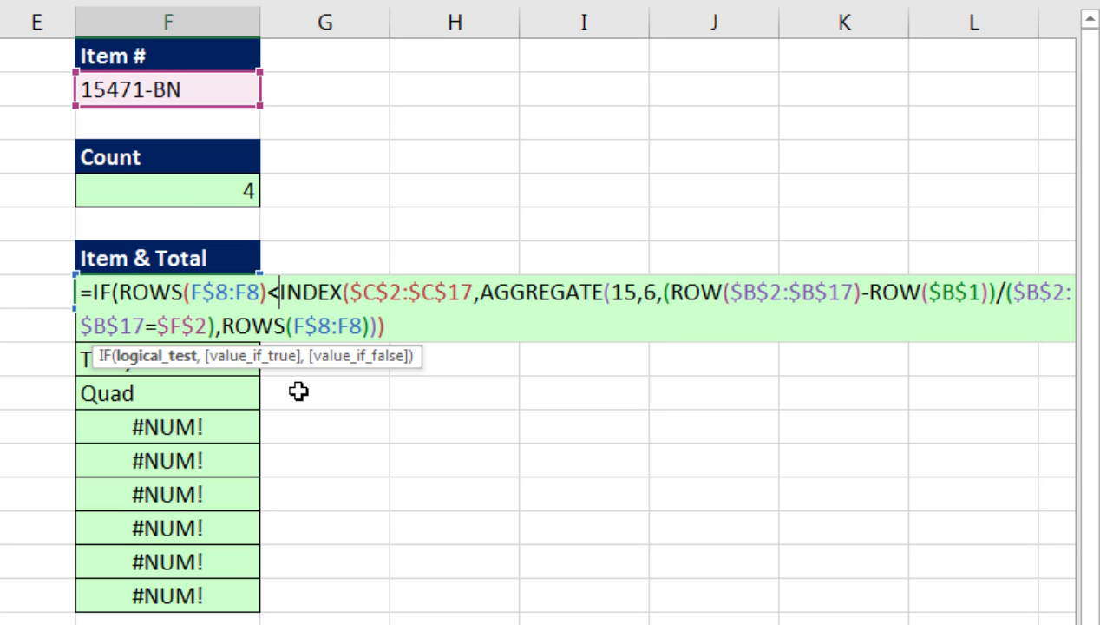
click(227, 190)
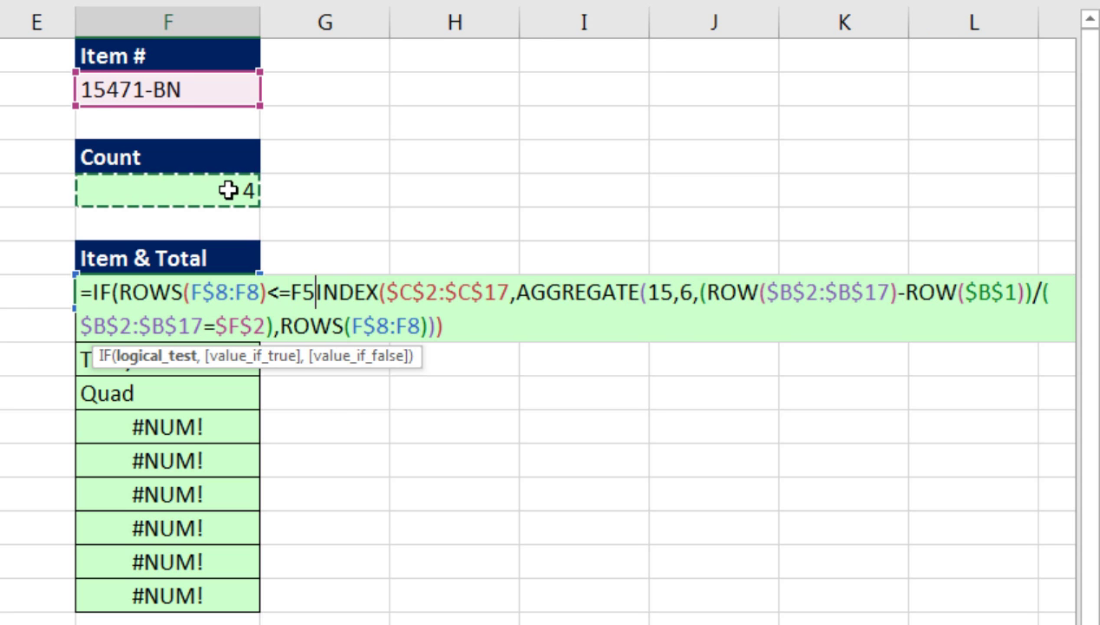
key(F4)
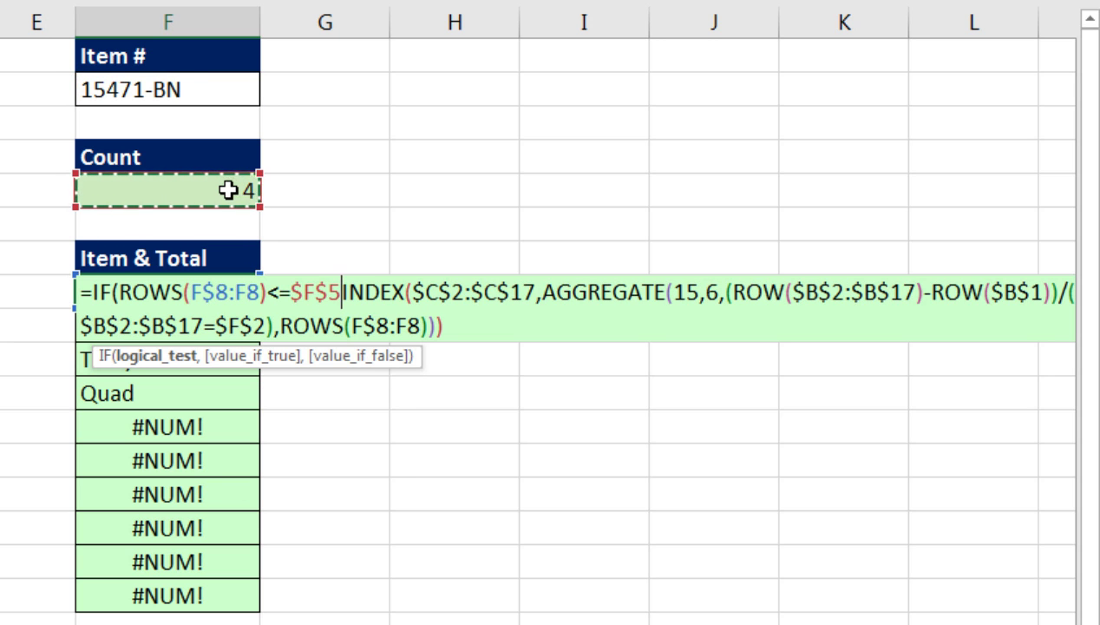
text(,)
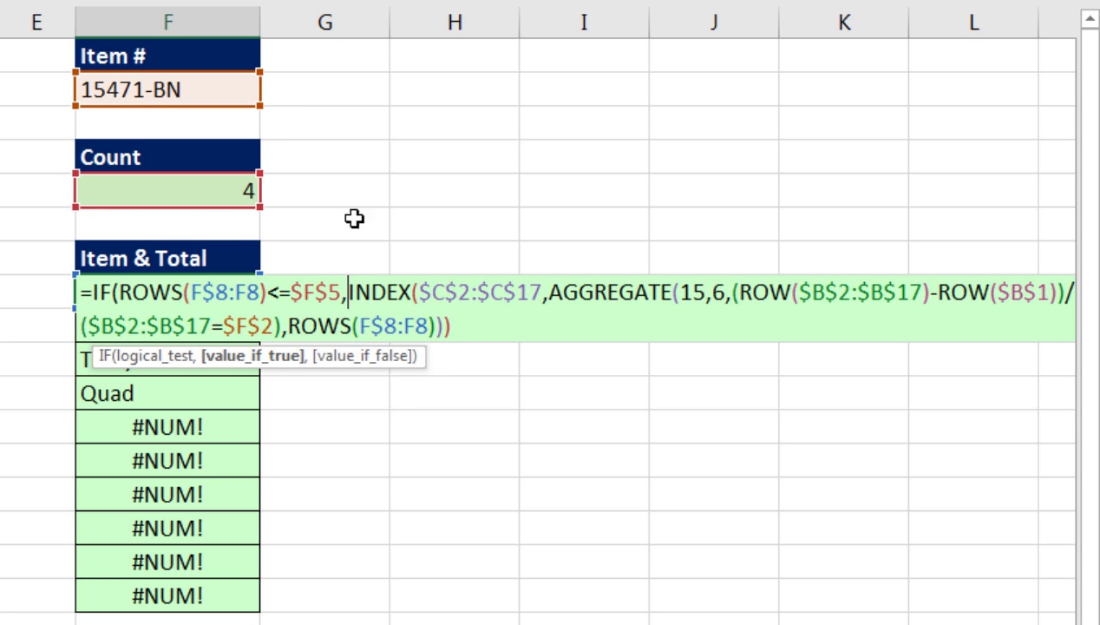
click(267, 364)
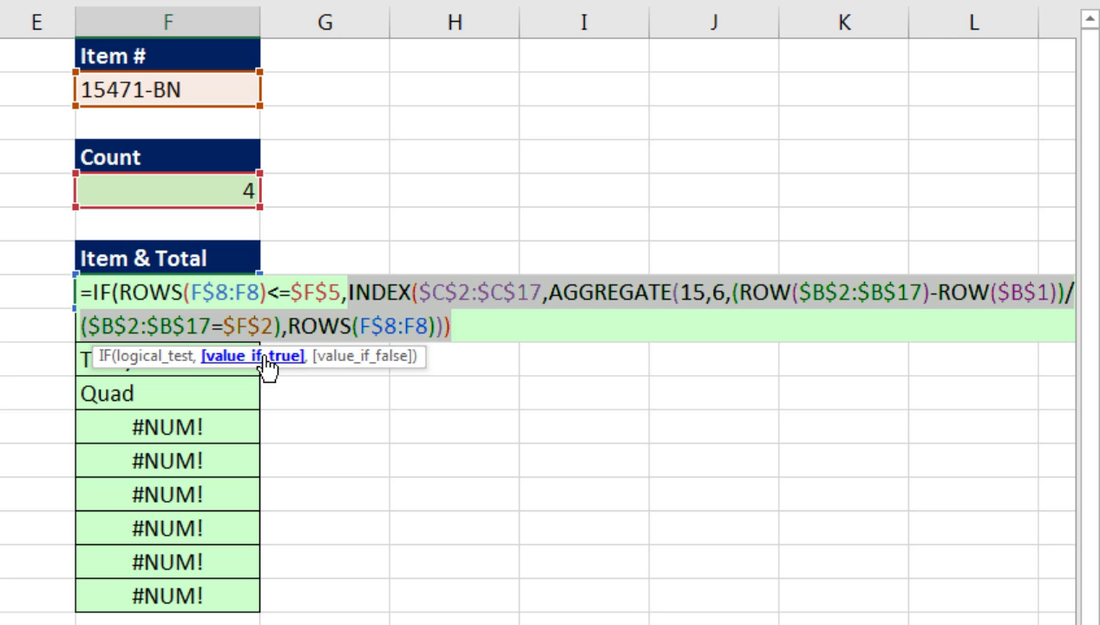
click(504, 319)
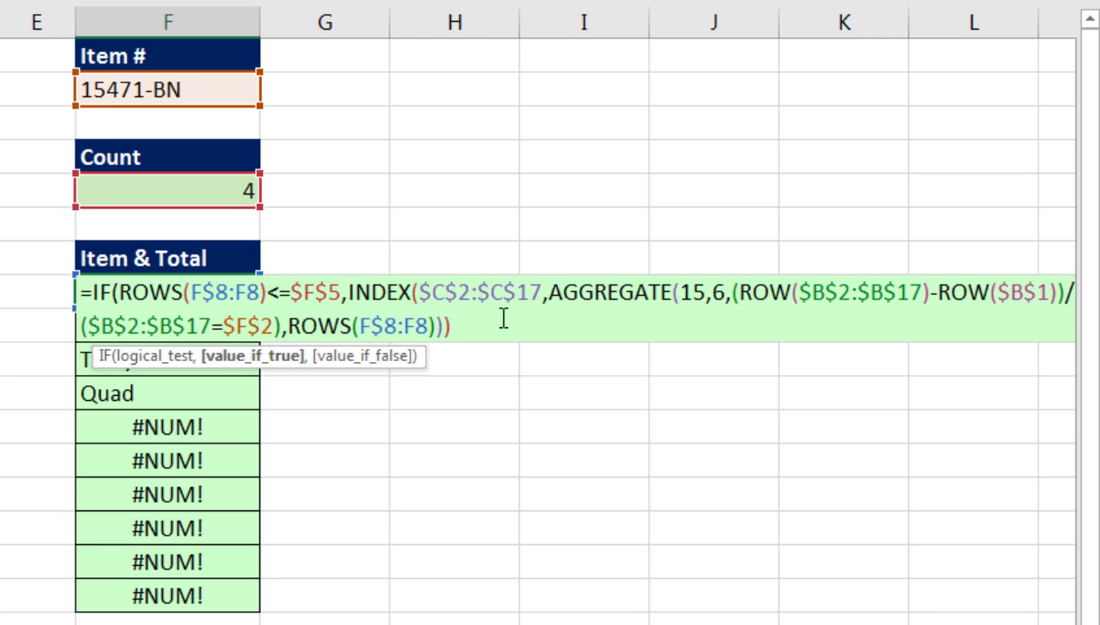
text(,)
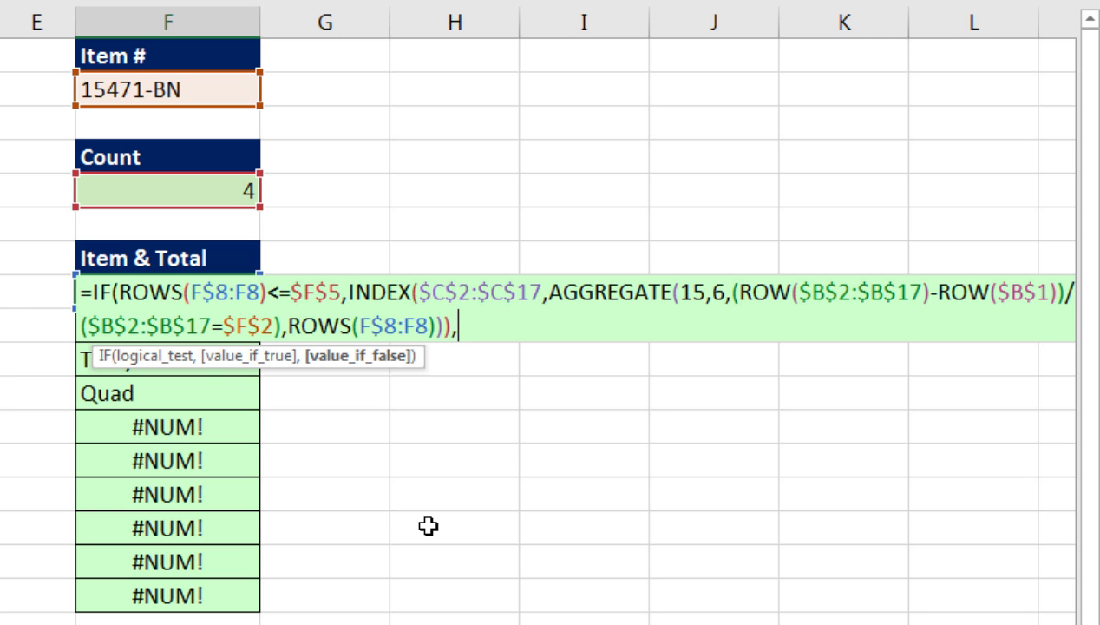
Nest a second IF as the value if false in F8, with the logical test ROWS(F$8:F8)=$F$5+1.
text(if)
key(Tab)
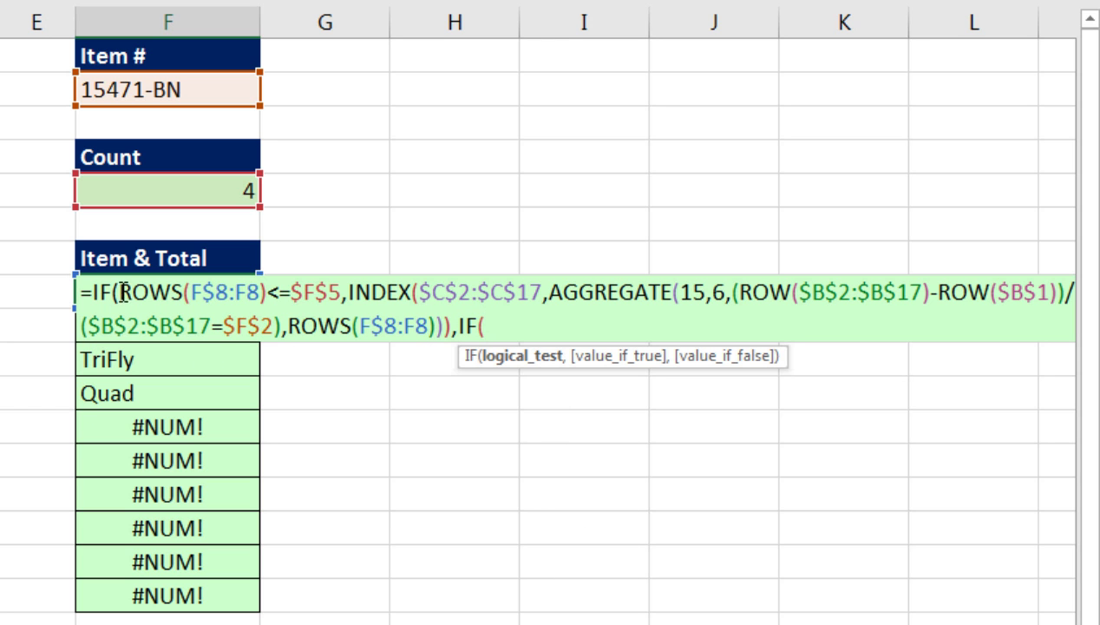
drag(120, 293, 267, 298)
key(ctrl+c)
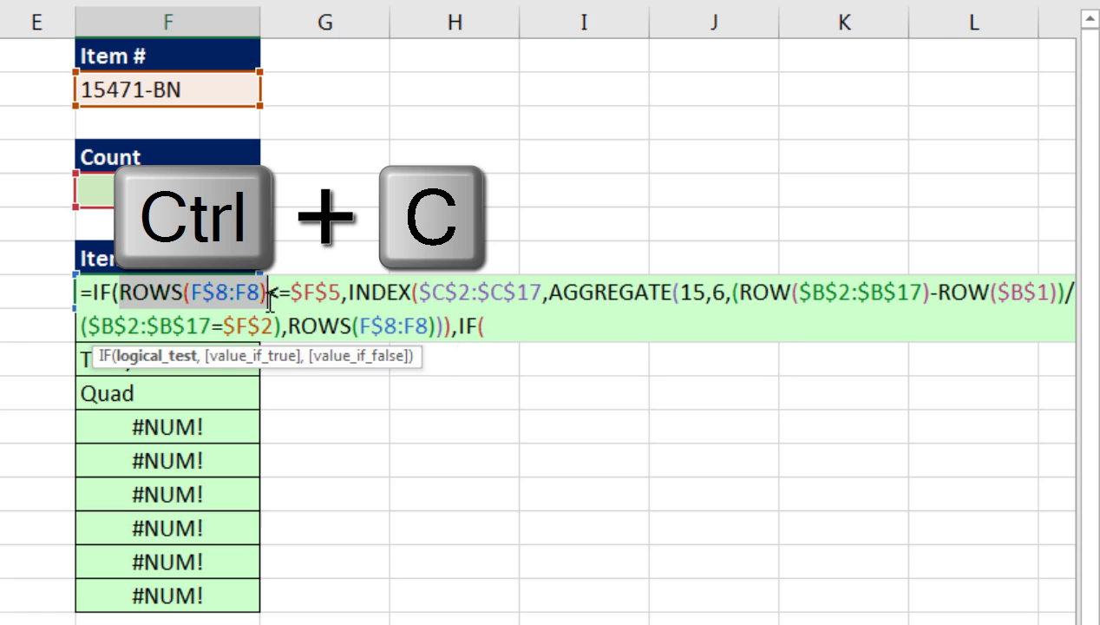
click(487, 327)
key(ctrl+v)
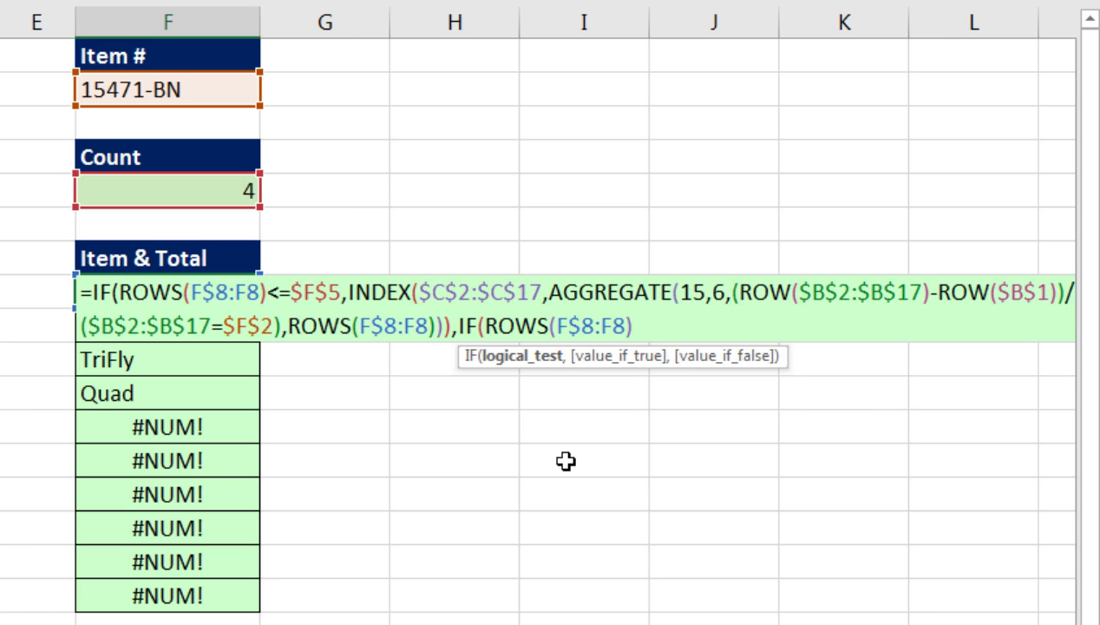
click(228, 193)
key(F4)
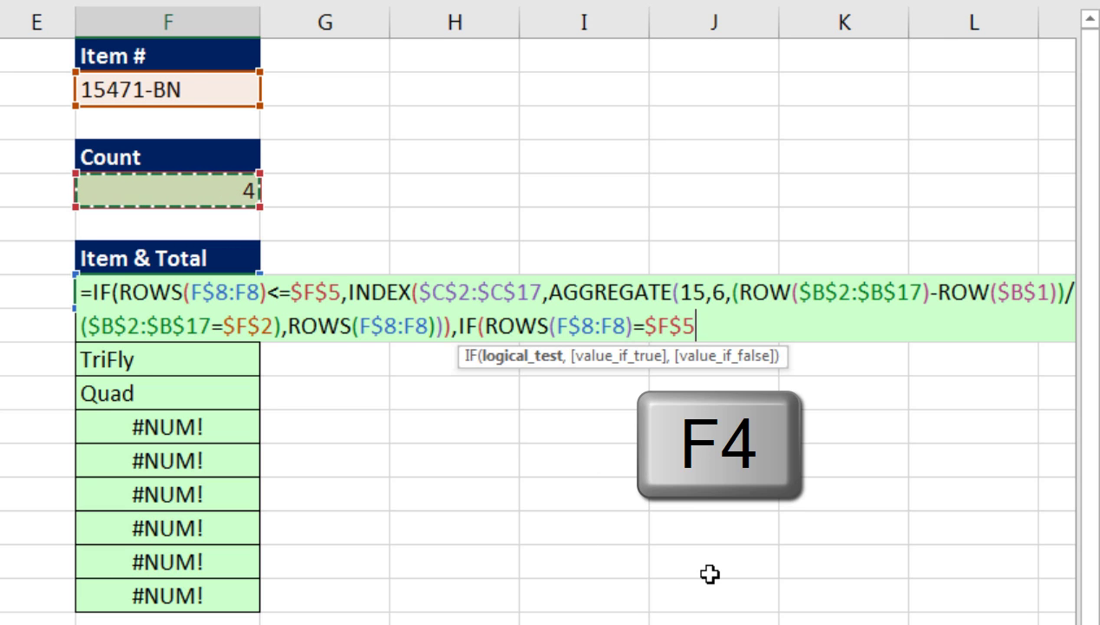
text(+1)
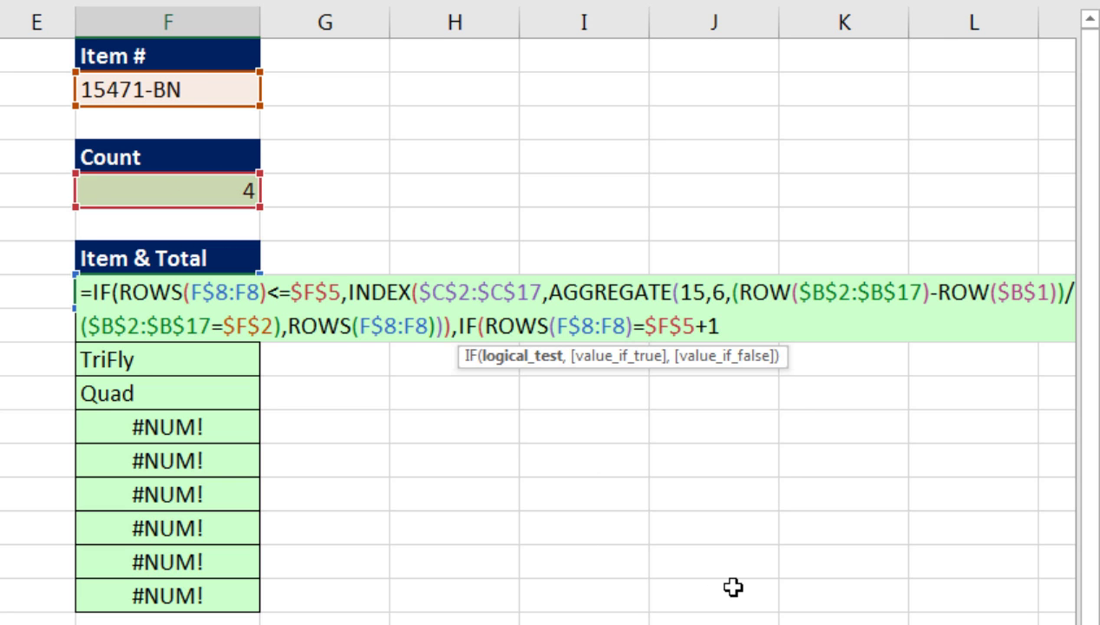
text(,)
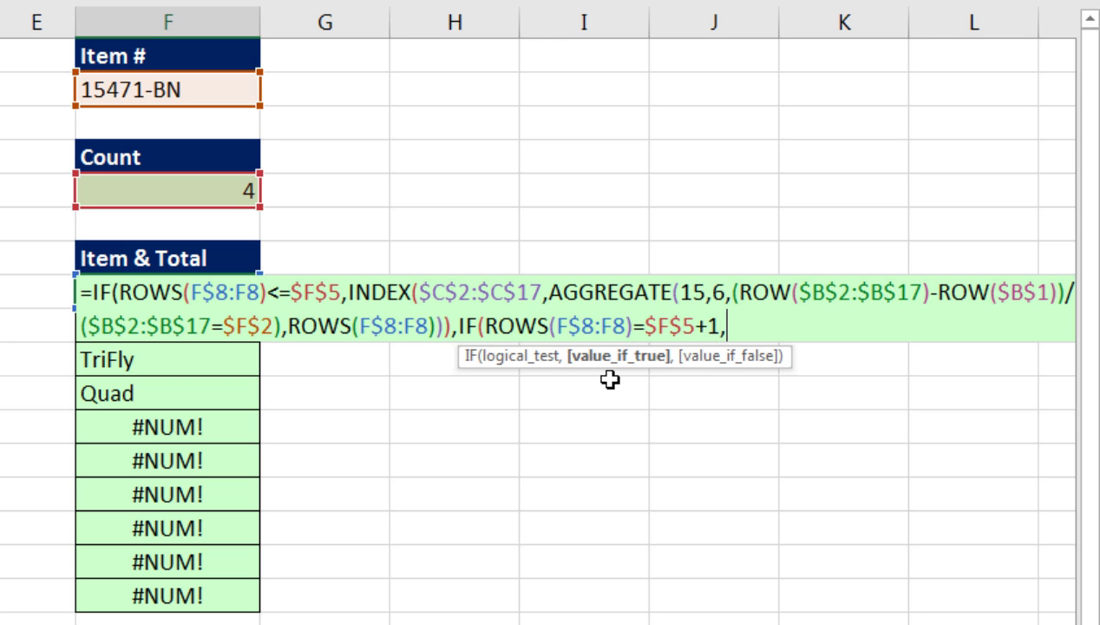
Start a SUMIFS function as the nested IF's value if true, with $D$2:$D$17 as the sum range.
text(sumifs)
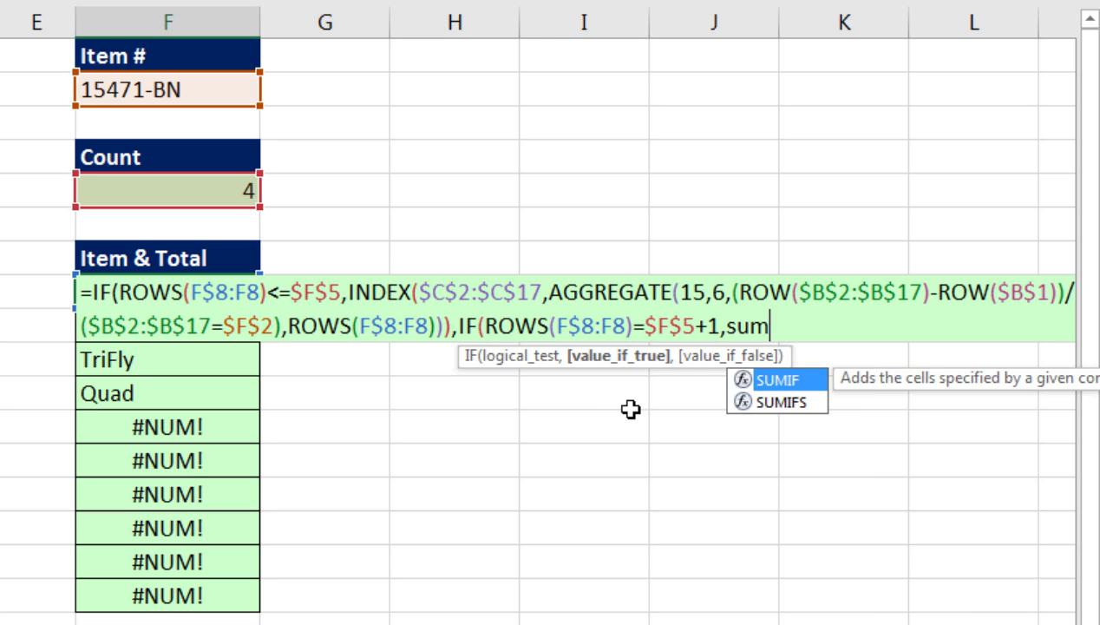
key(Tab)
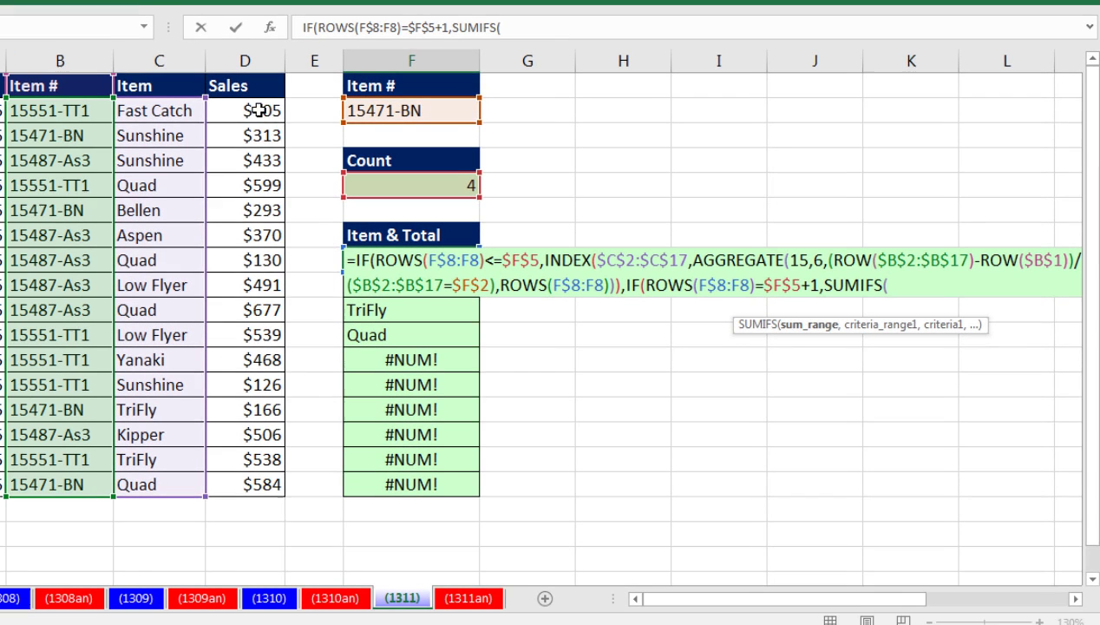
drag(95, 100, 136, 538)
key(F4)
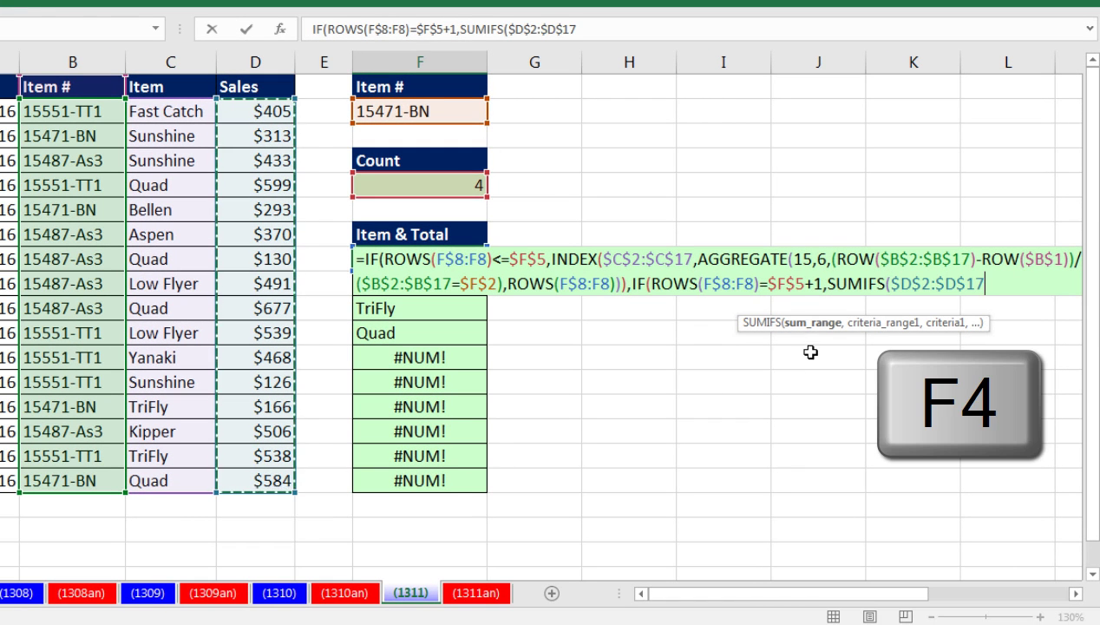
text(,)
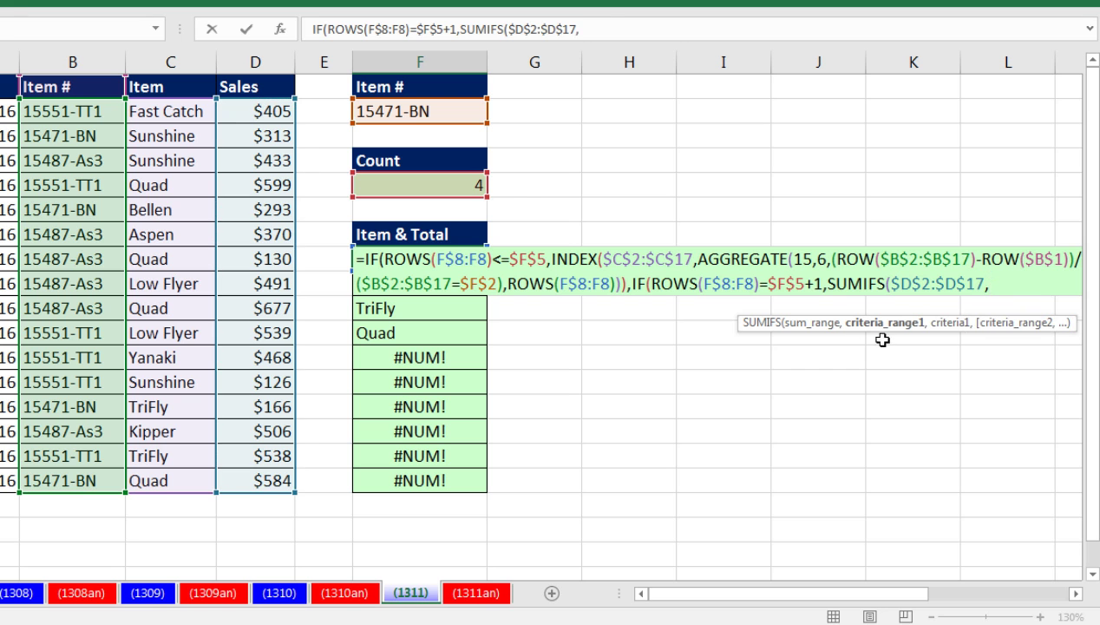
Add $B$2:$B$17 as the SUMIFS criteria range and $F$2 as the criterion, and close the function.
drag(77, 111, 66, 482)
key(F4)
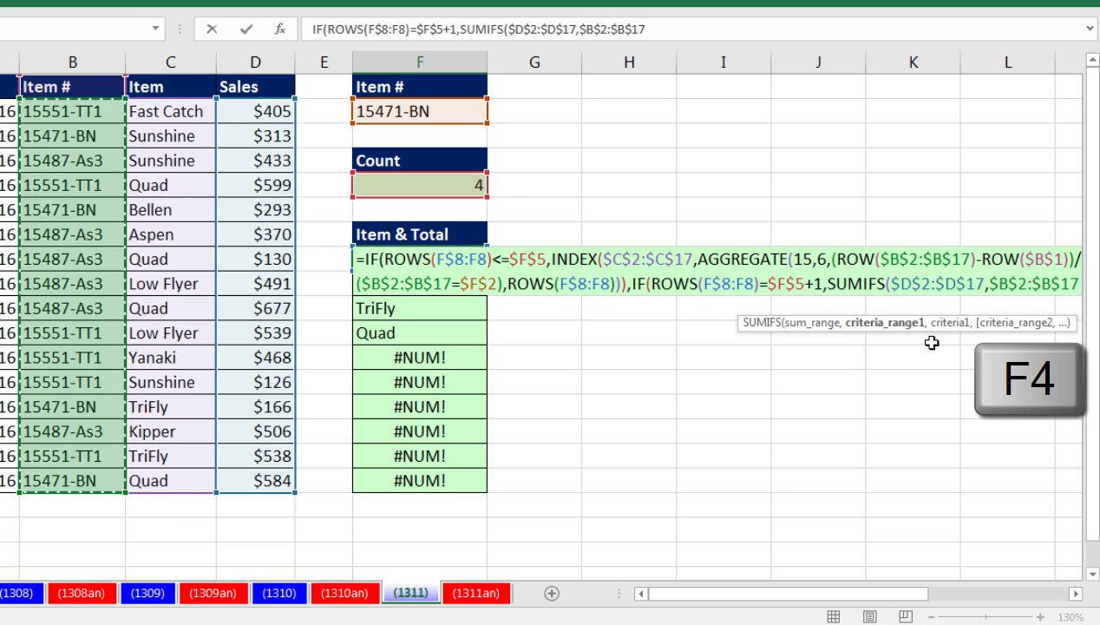
text(,)
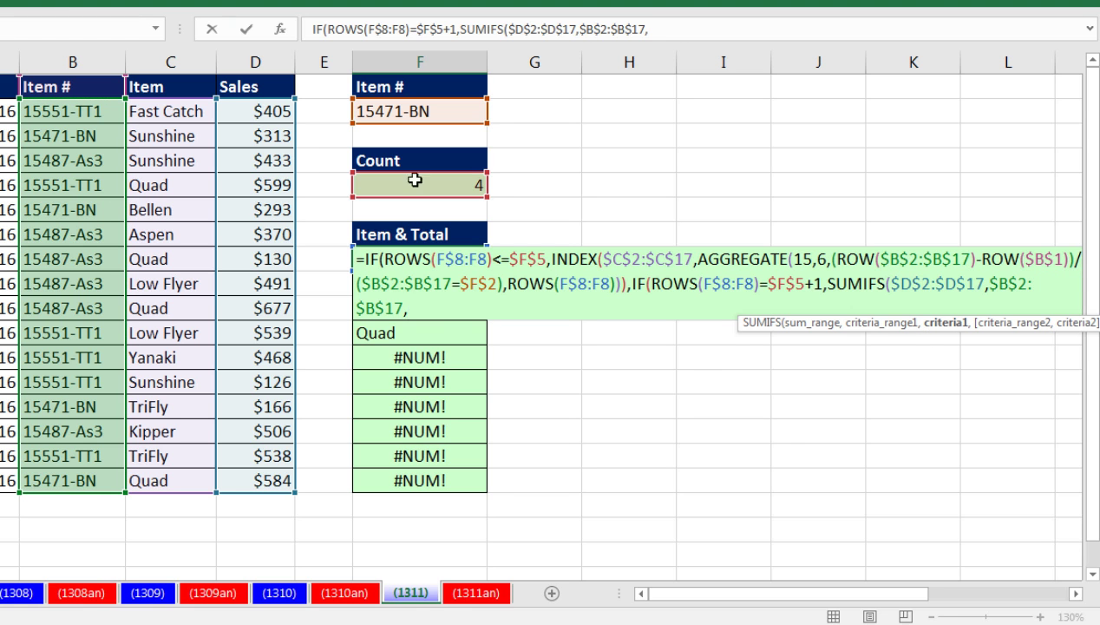
click(390, 112)
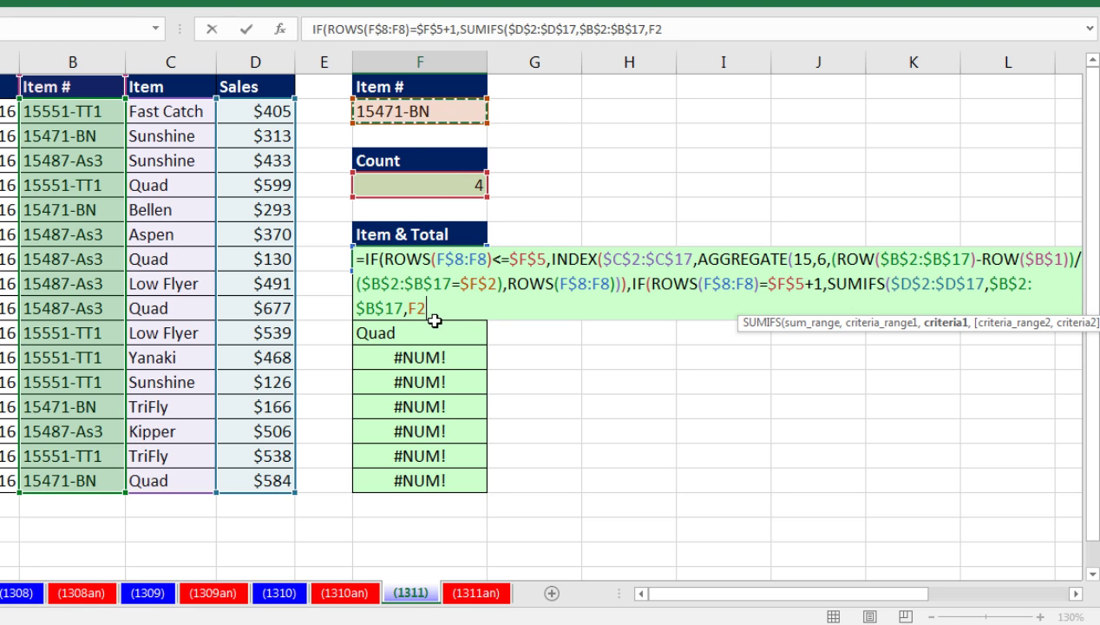
key(F4)
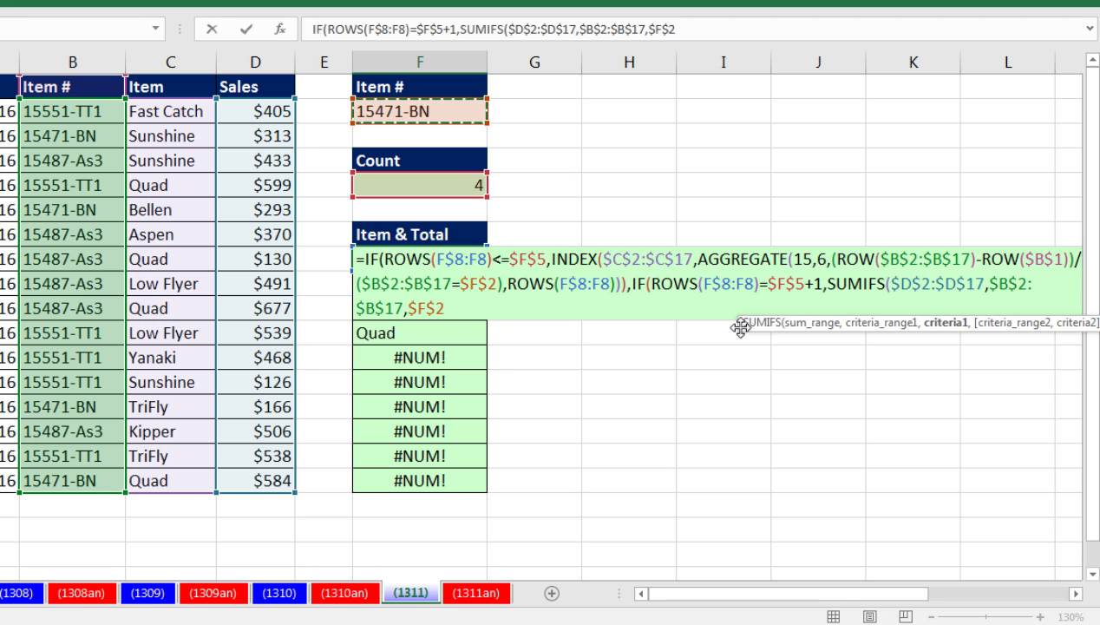
drag(742, 322, 246, 347)
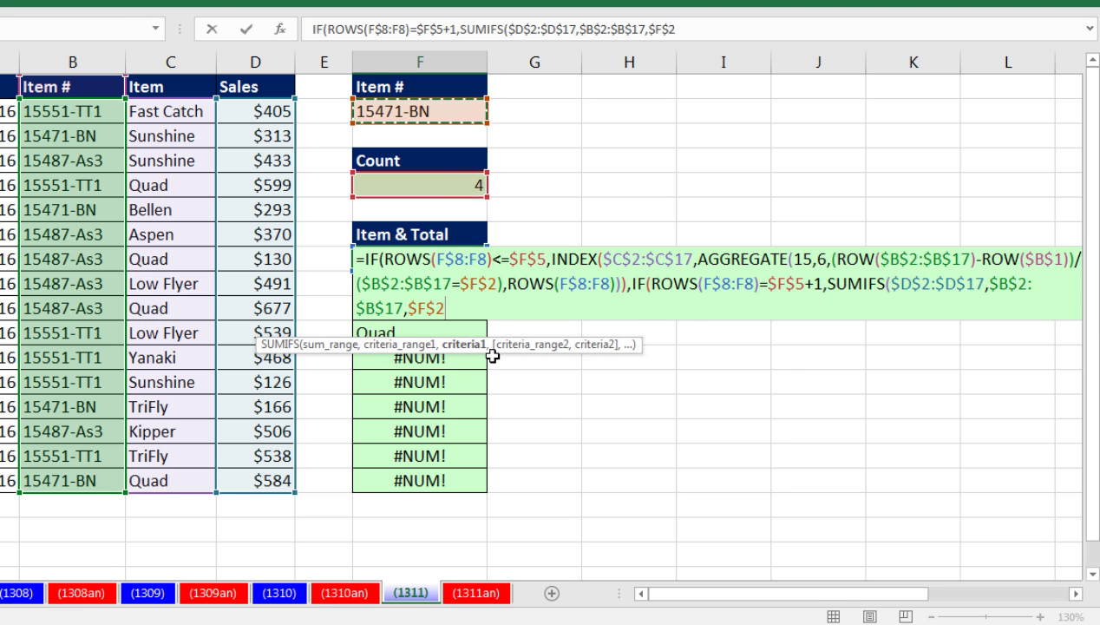
text())
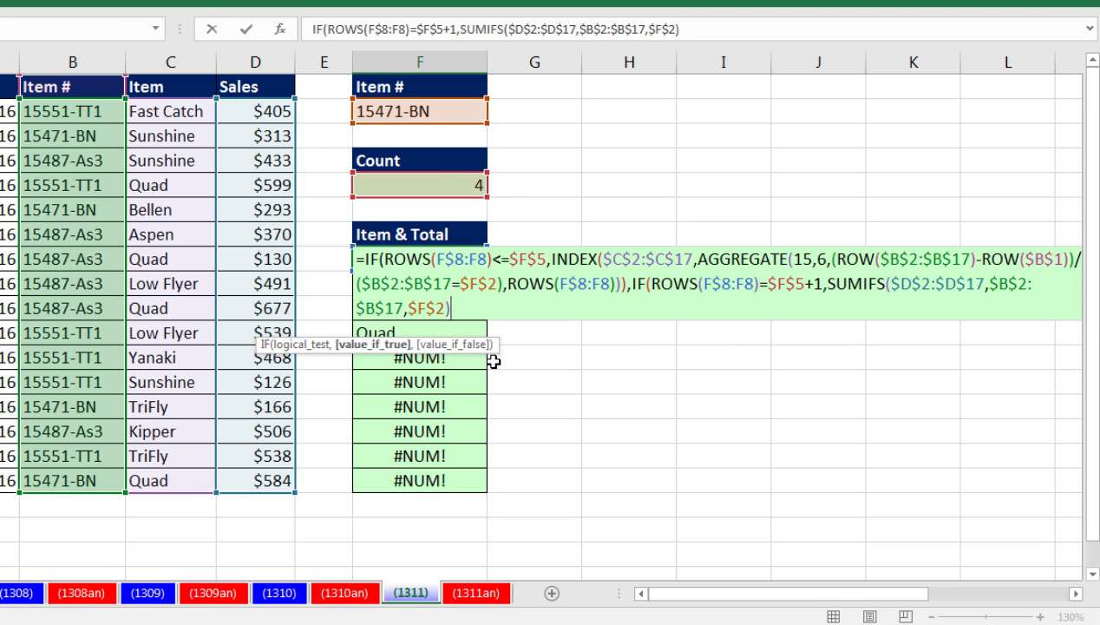
click(365, 351)
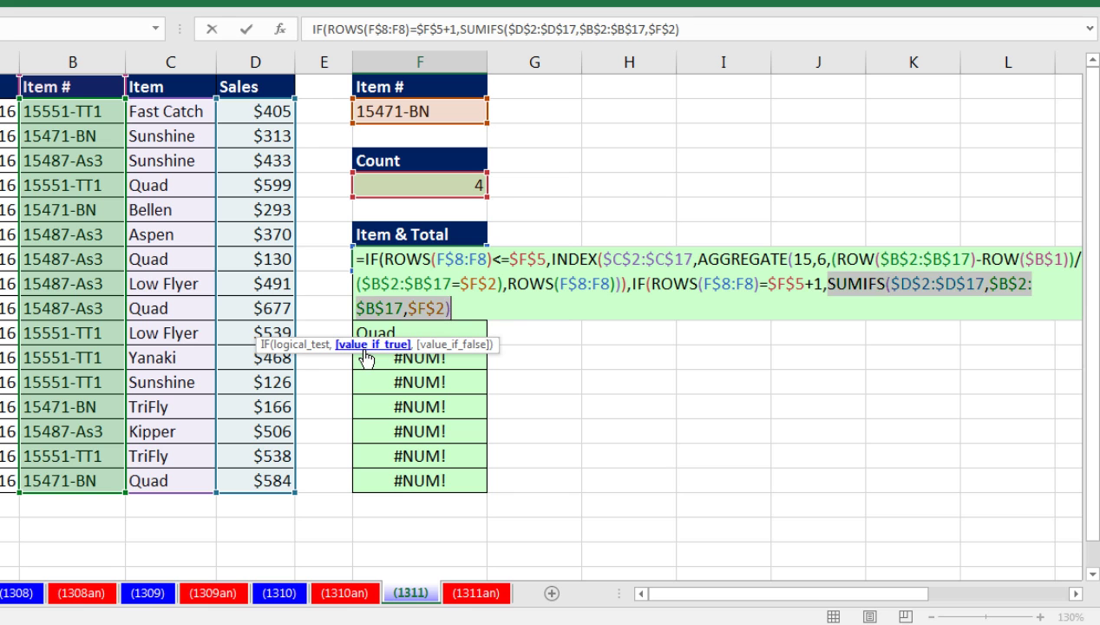
click(463, 312)
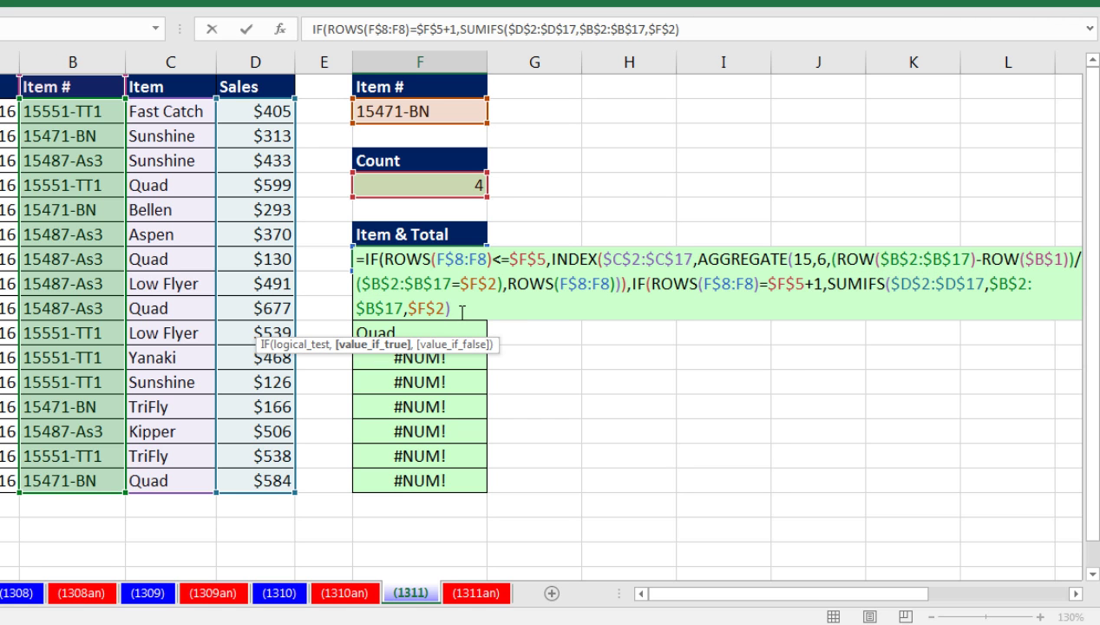
Finish the F8 formula with "" as the nested IF's value if false, and copy it down through F17.
text(,)
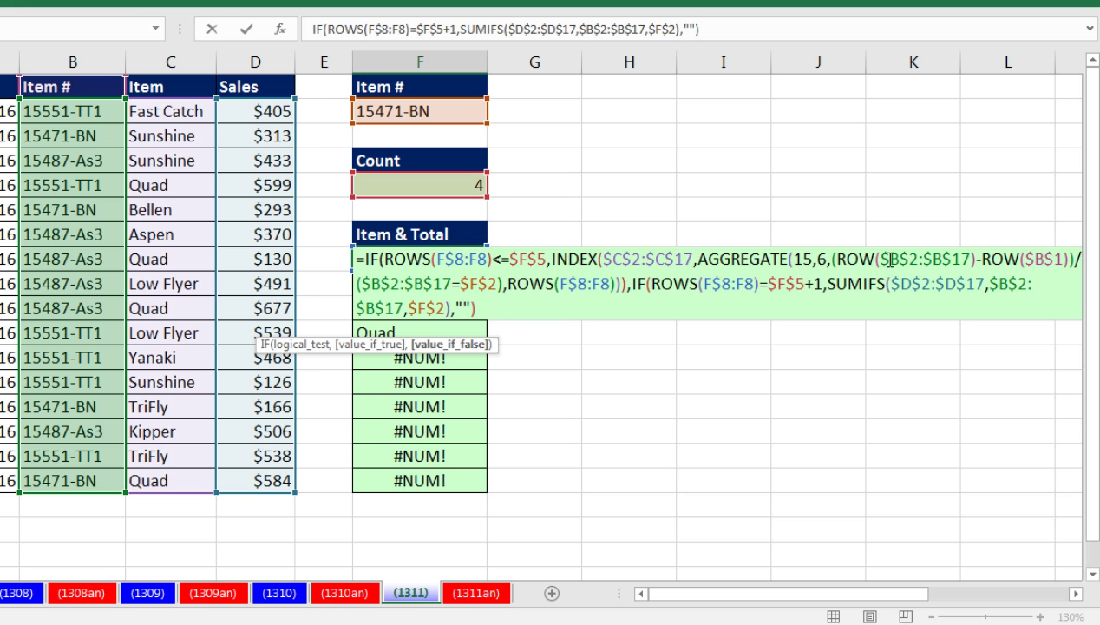
click(869, 260)
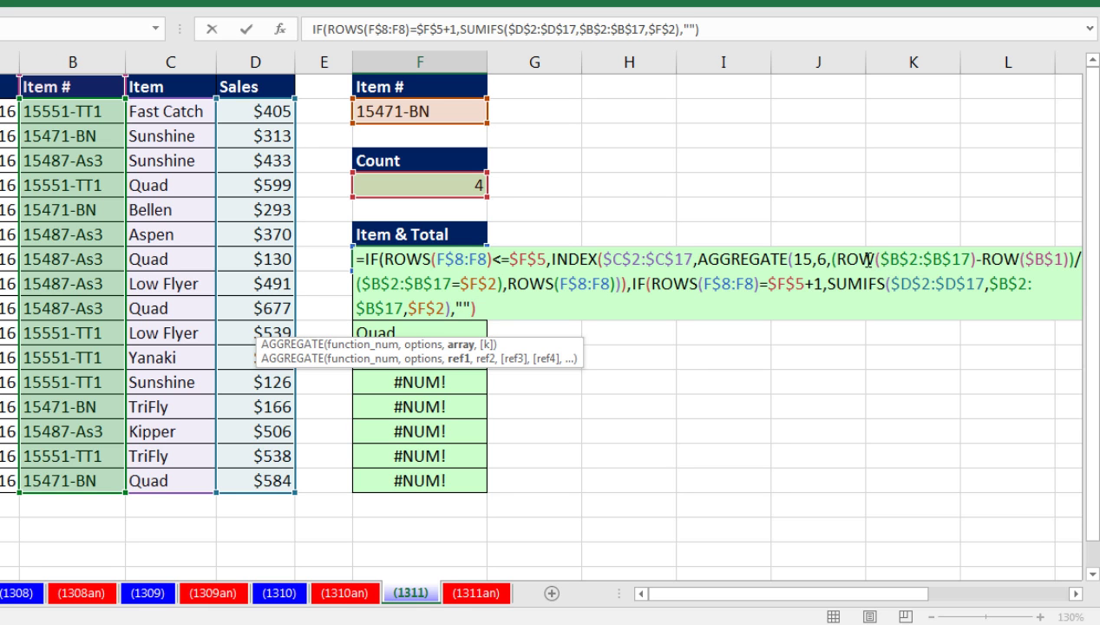
click(459, 346)
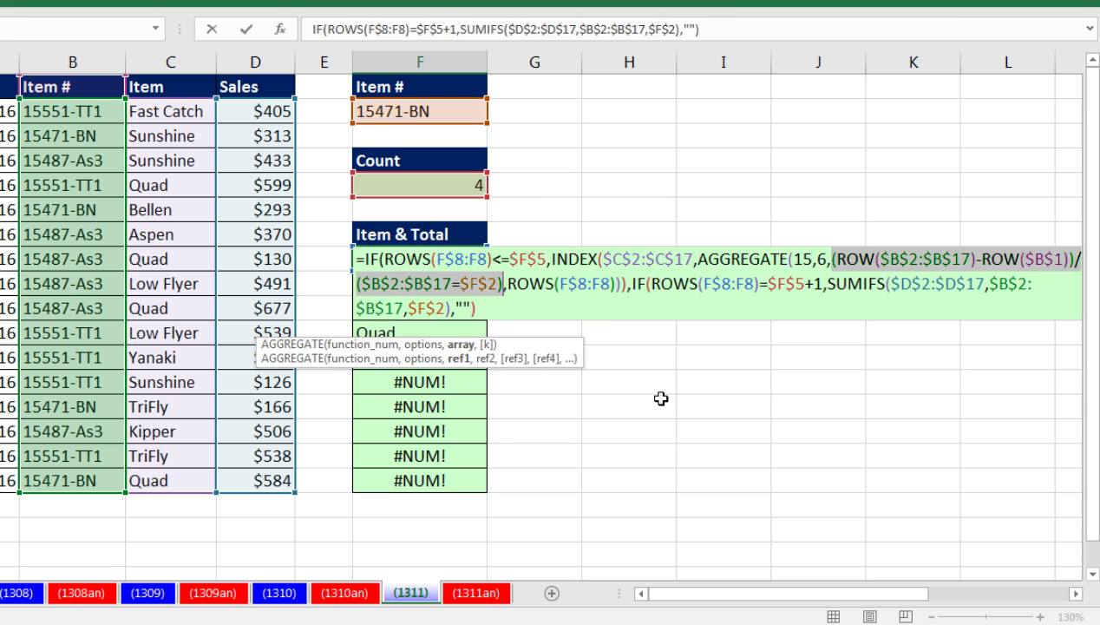
click(501, 309)
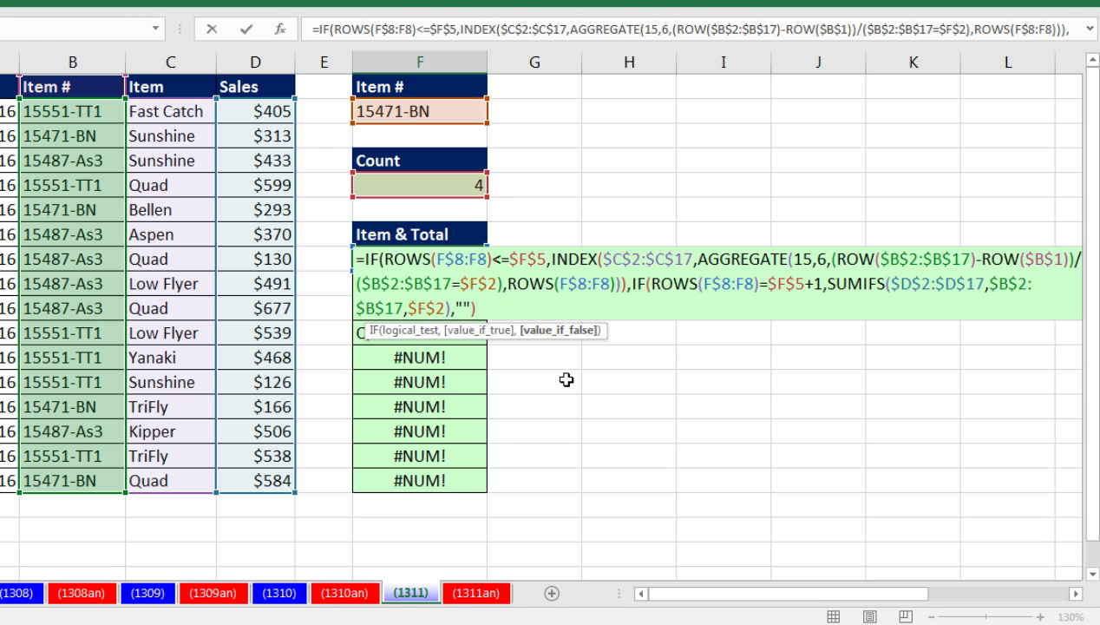
key(Right)
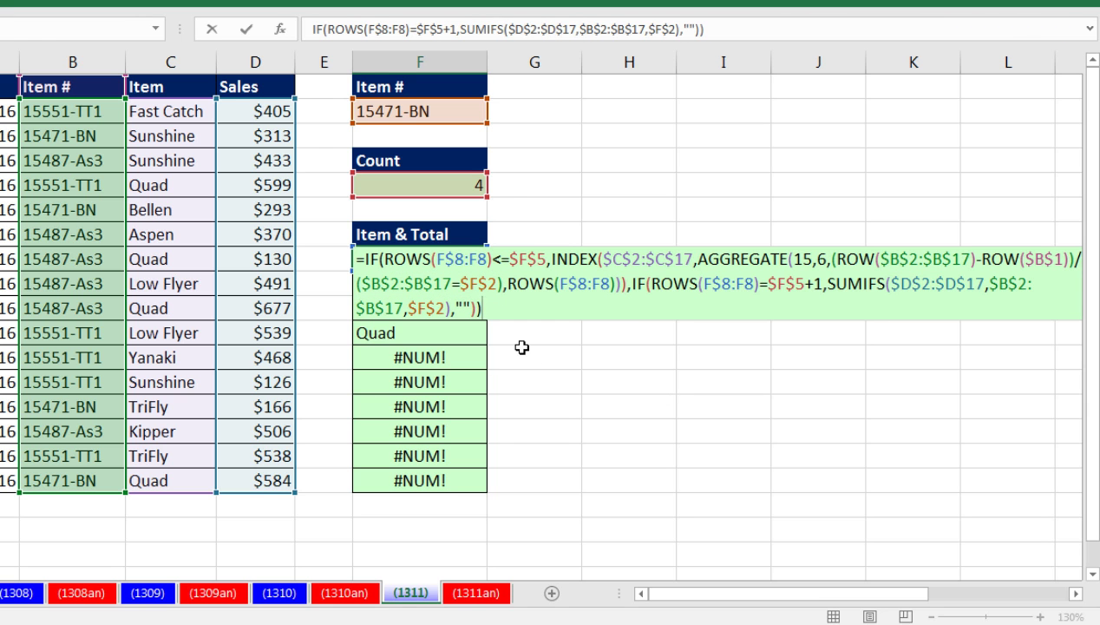
key(ctrl+Return)
double_click(487, 270)
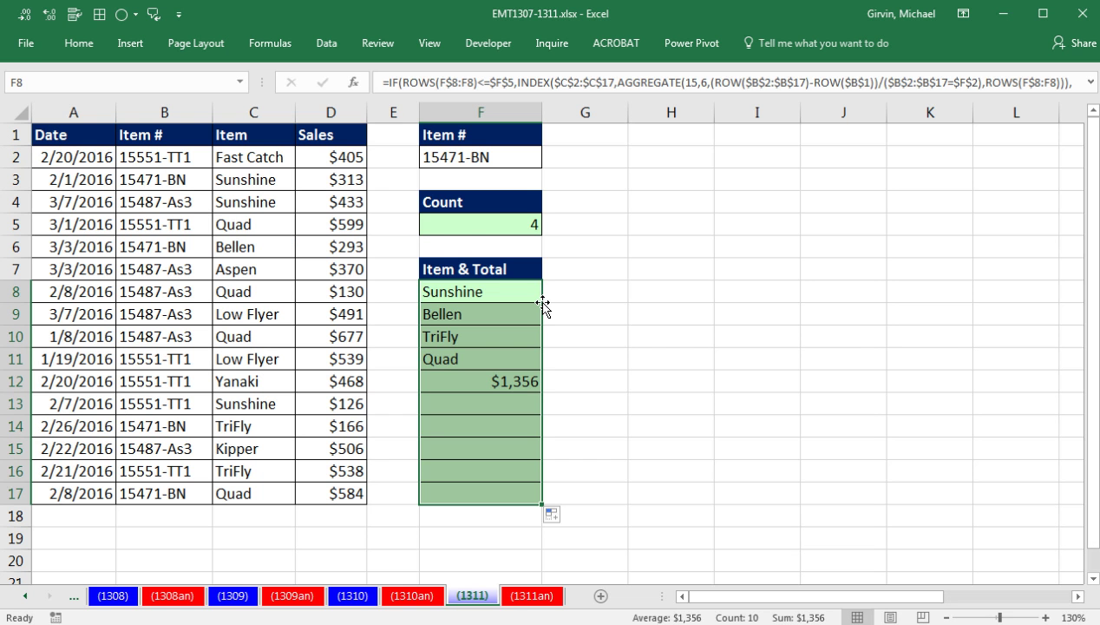
Change the selected item number in F2 to 15551-TT1.
click(501, 155)
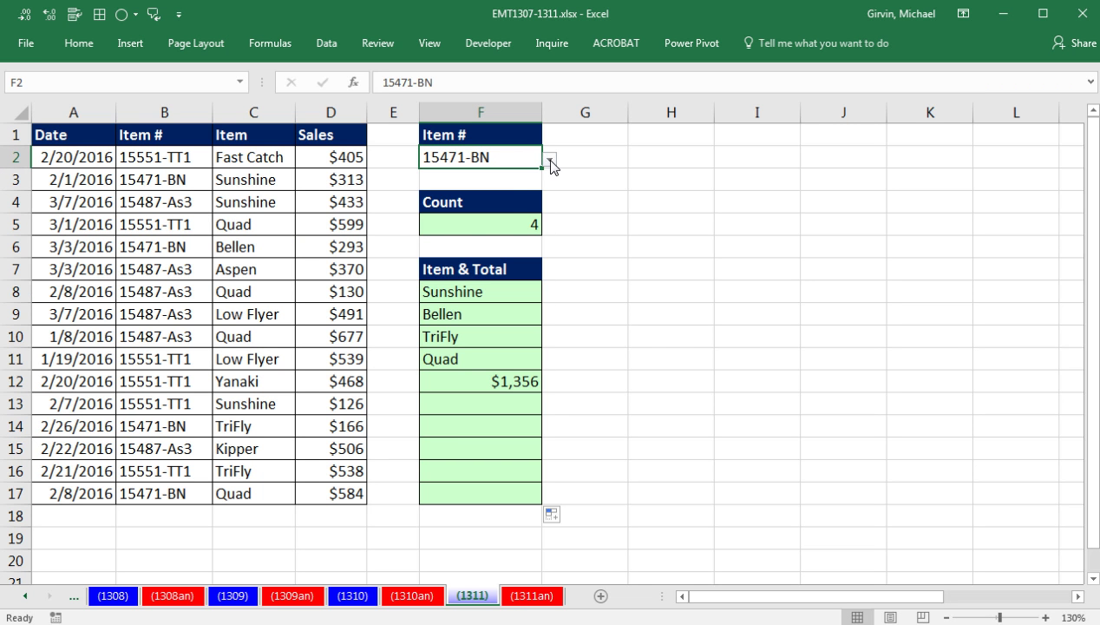
click(550, 160)
click(439, 207)
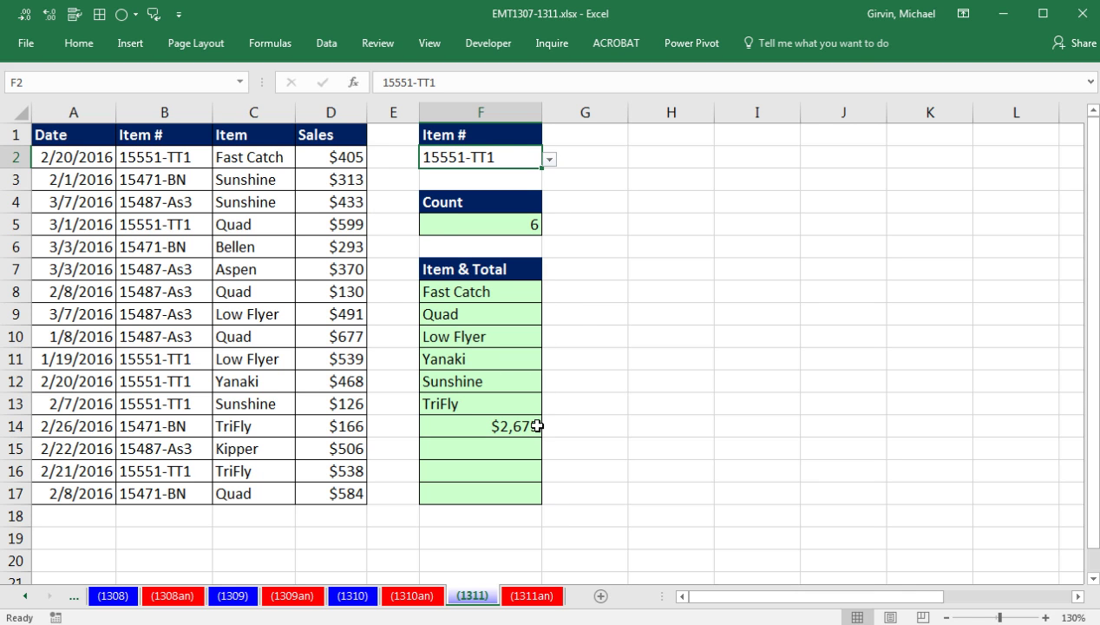
Open the finished formula in F8 in edit mode to review it.
click(513, 293)
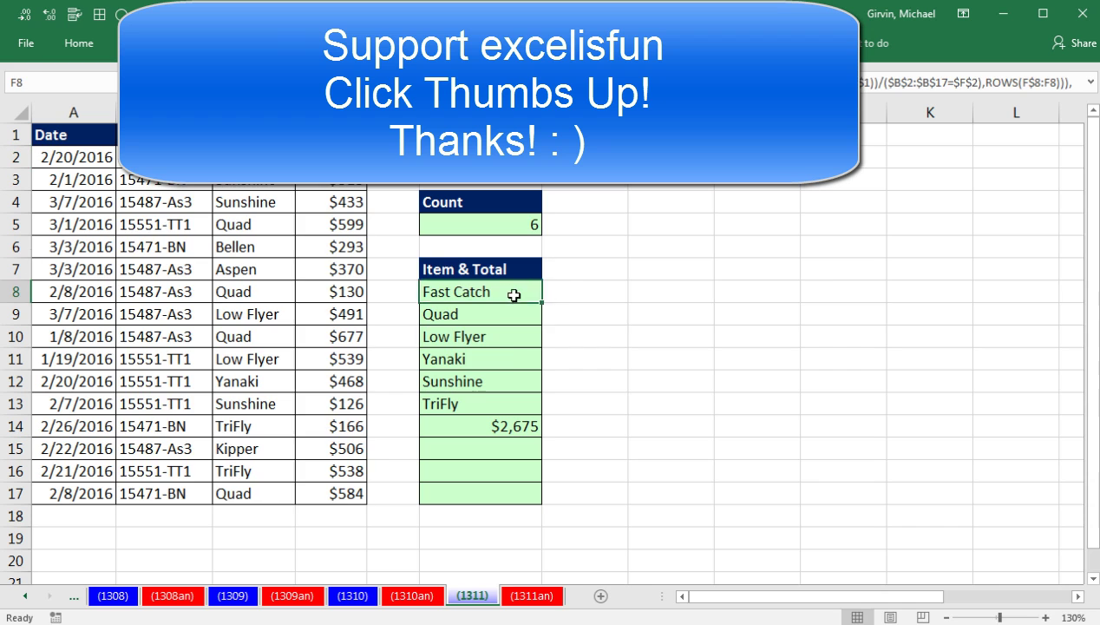
key(F2)
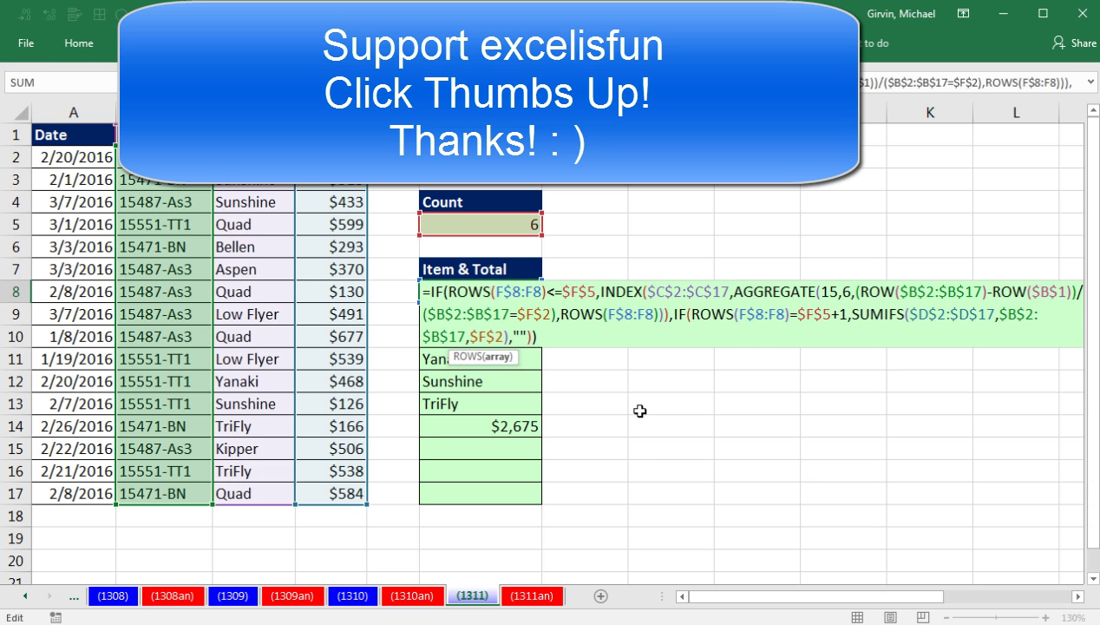